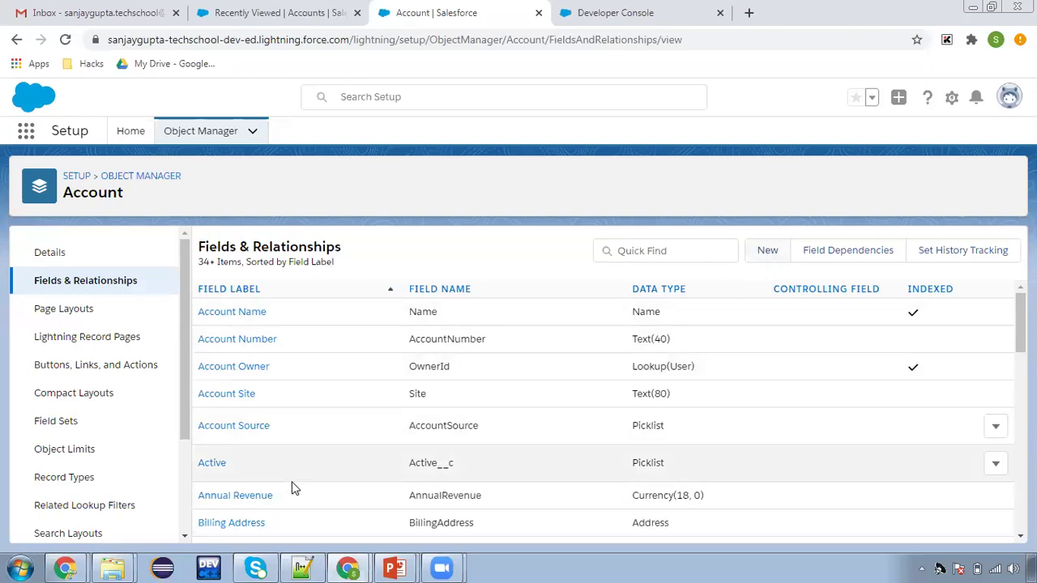
- Tick 'Required: Always require a value in this field' on the Account field Active and save it
left_click(210, 467)
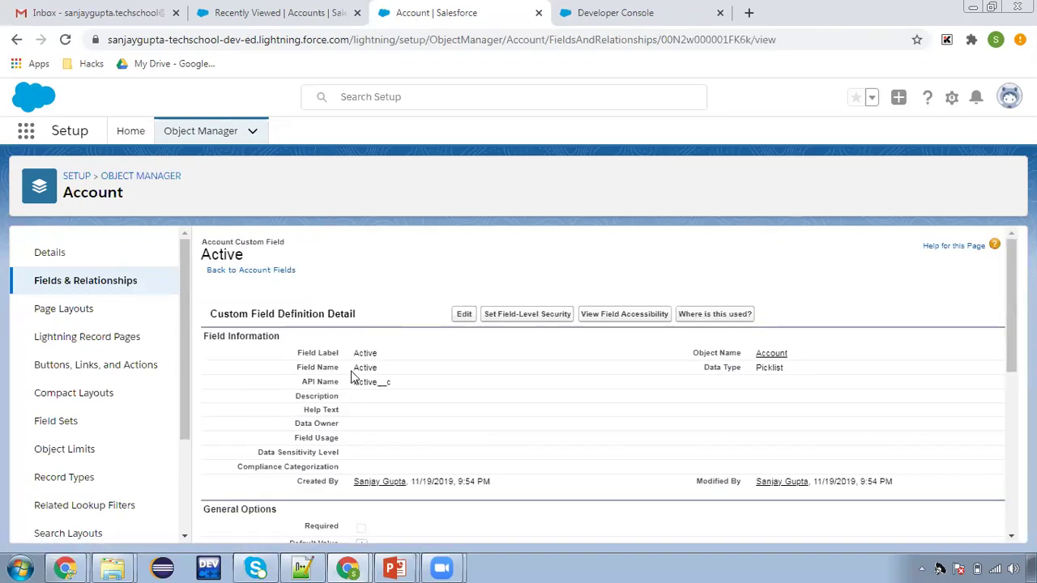
left_click(466, 320)
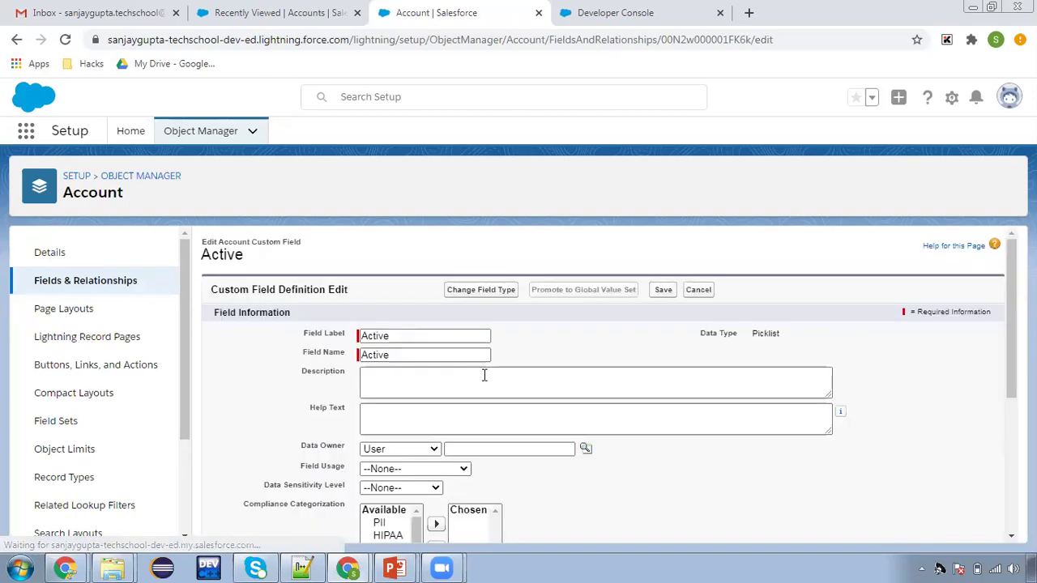
scroll(571, 382, "down", 3)
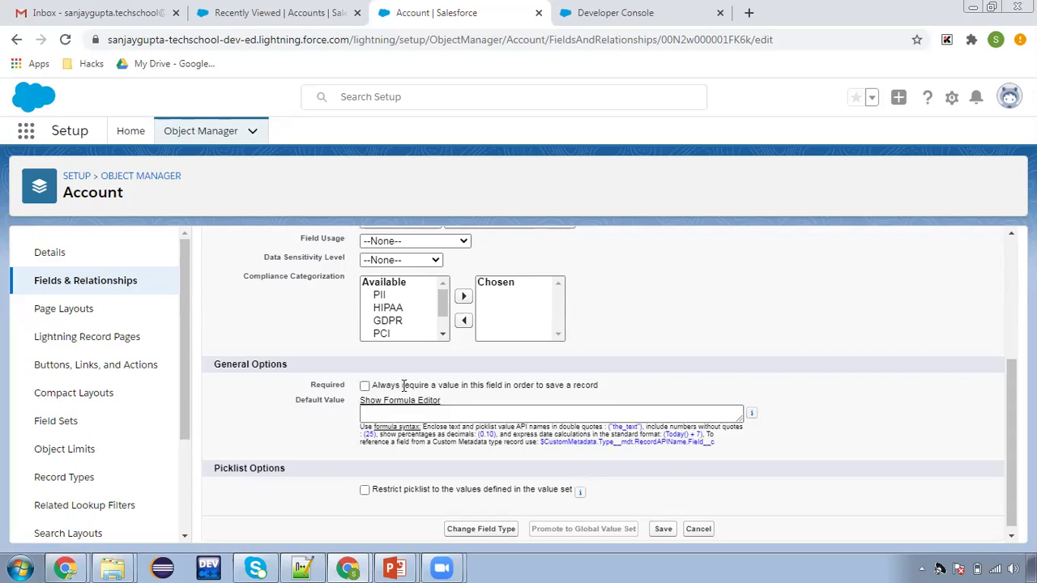
left_click_drag(374, 384, 607, 394)
left_click(620, 389)
left_click(364, 386)
left_click(663, 529)
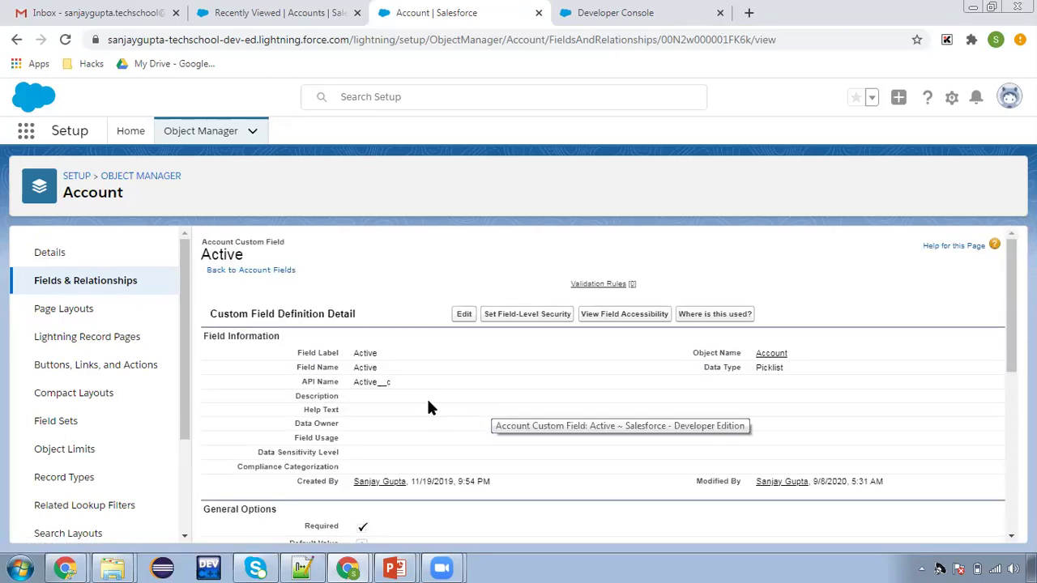
scroll(381, 373, "down", 1)
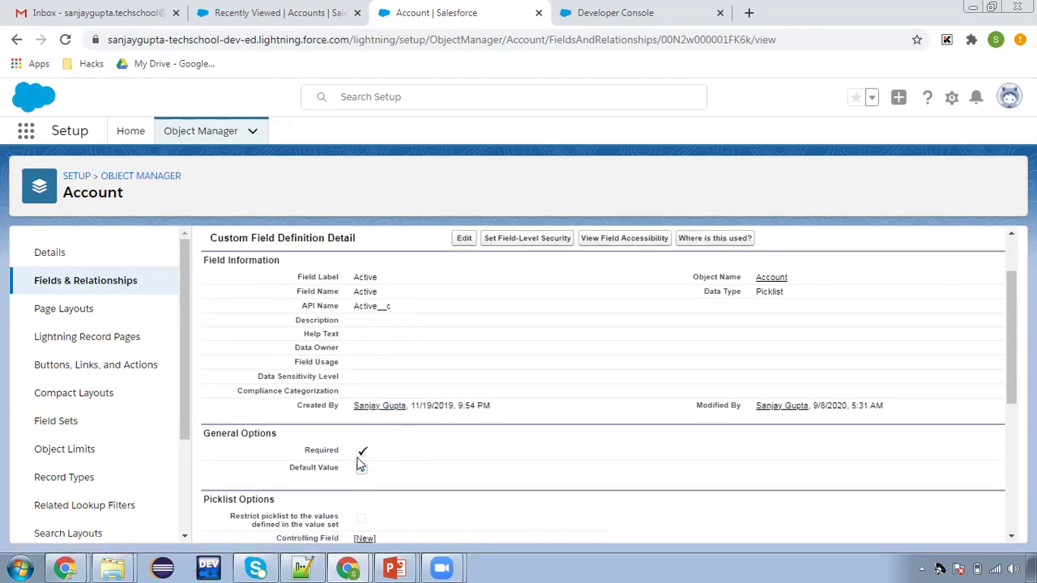
mouse_move(375, 458)
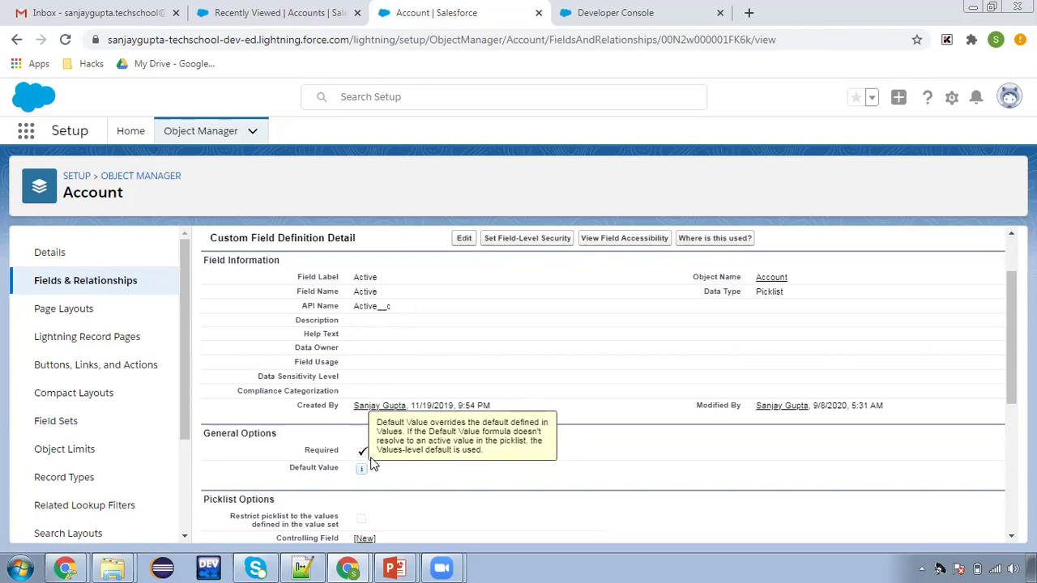
scroll(320, 270, "up", 1)
scroll(320, 269, "up", 1)
- Open the Burlington Textiles Corp of America account and review its Details fields
left_click(261, 15)
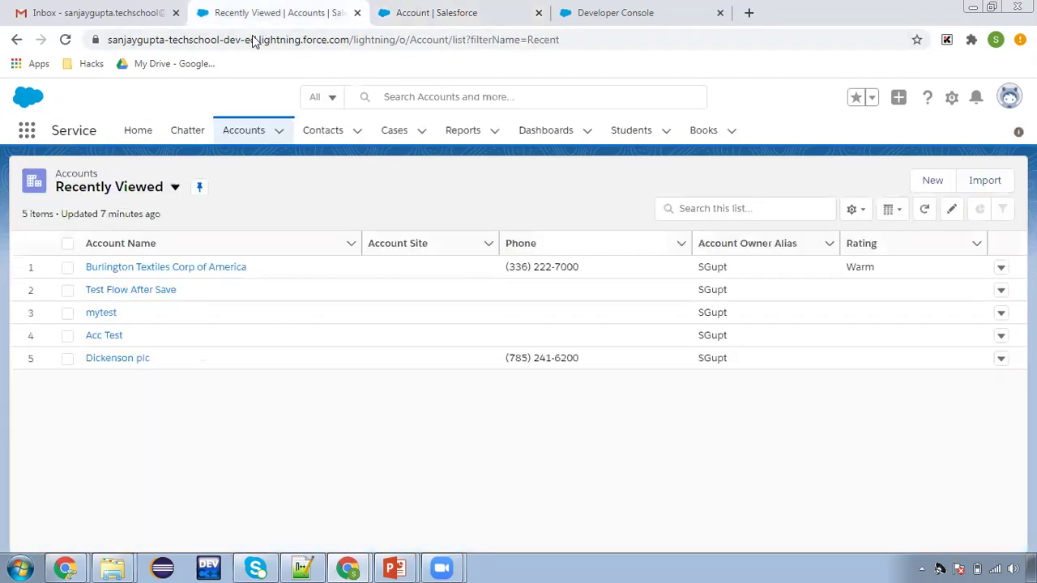
left_click(117, 268)
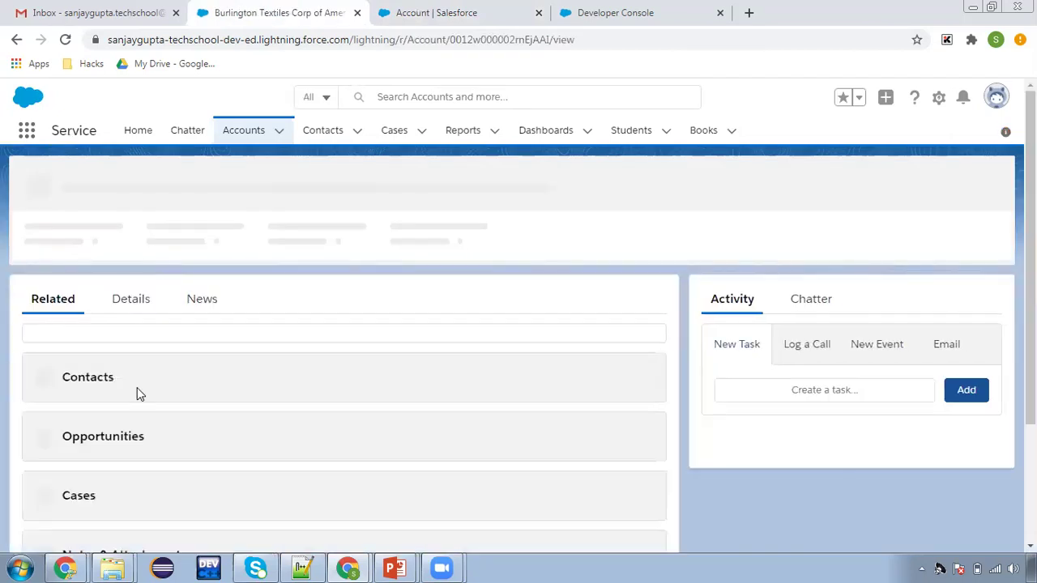
left_click(132, 298)
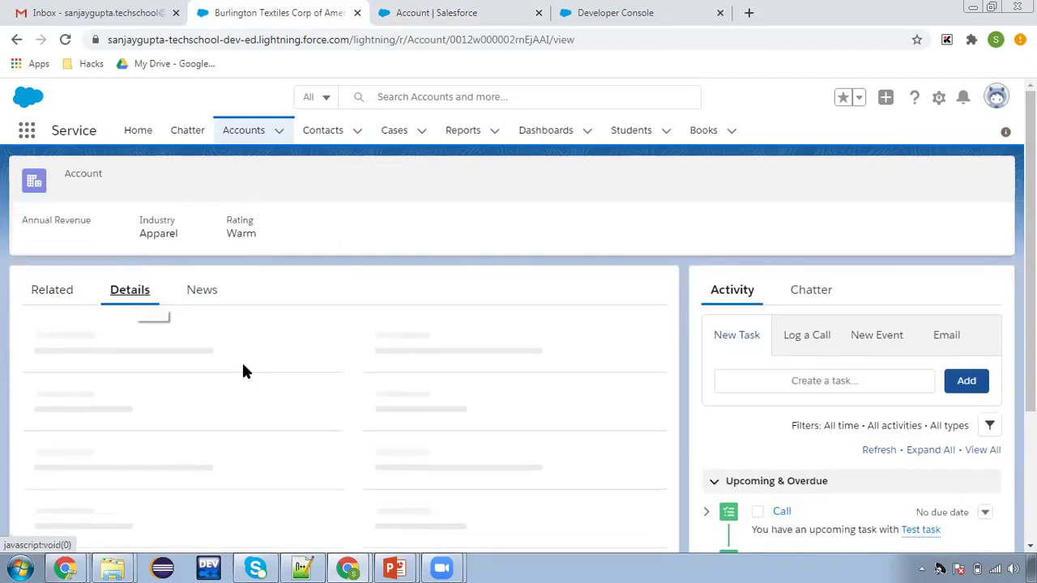
scroll(273, 388, "down", 2)
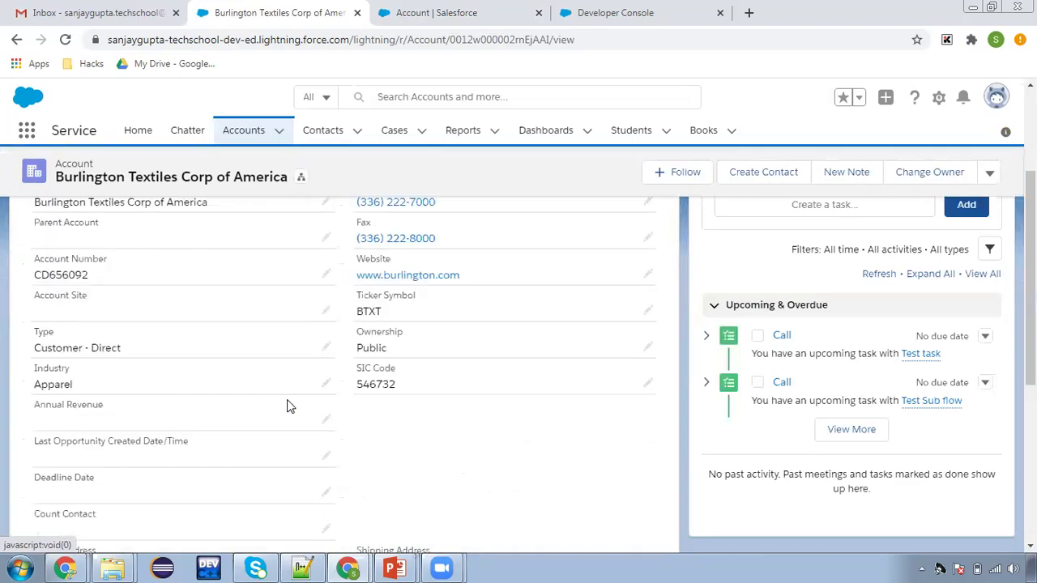
scroll(294, 419, "down", 1)
scroll(295, 423, "up", 1)
scroll(294, 423, "up", 2)
scroll(295, 423, "down", 7)
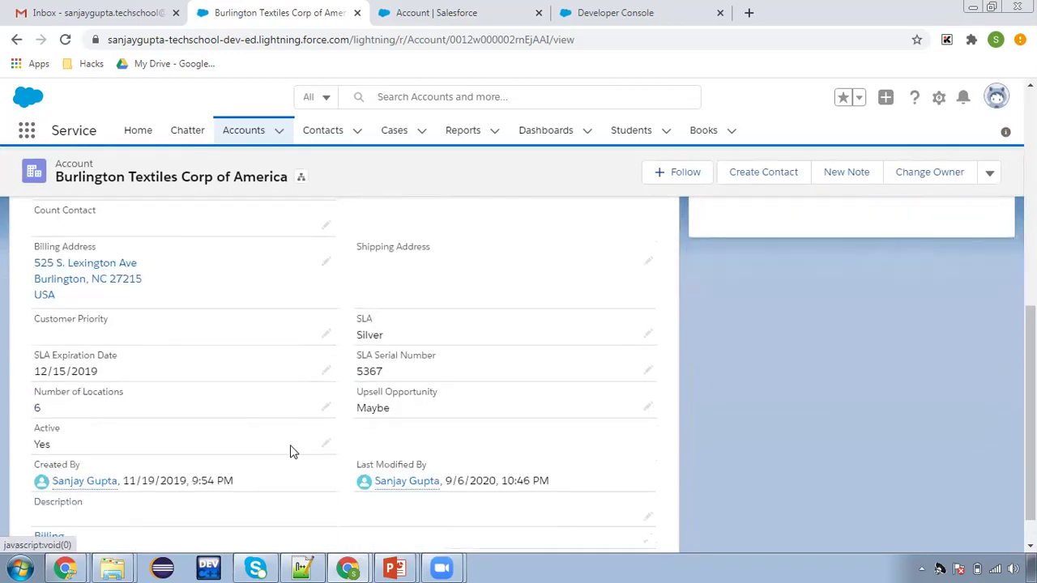
scroll(289, 452, "down", 1)
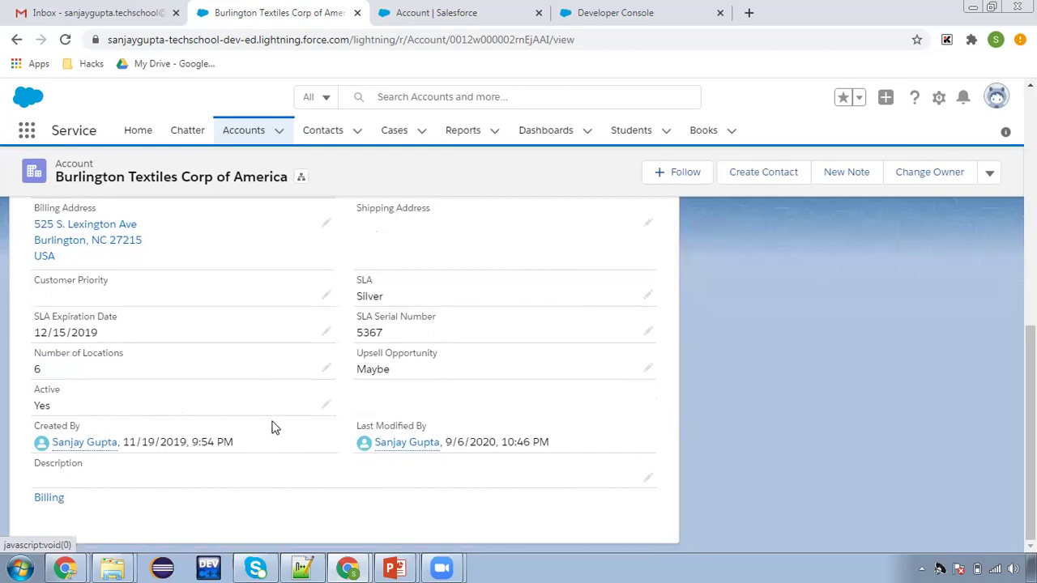
- Clear Active to --None-- and try saving, which Salesforce rejects
left_click(325, 405)
left_click(178, 419)
left_click(174, 448)
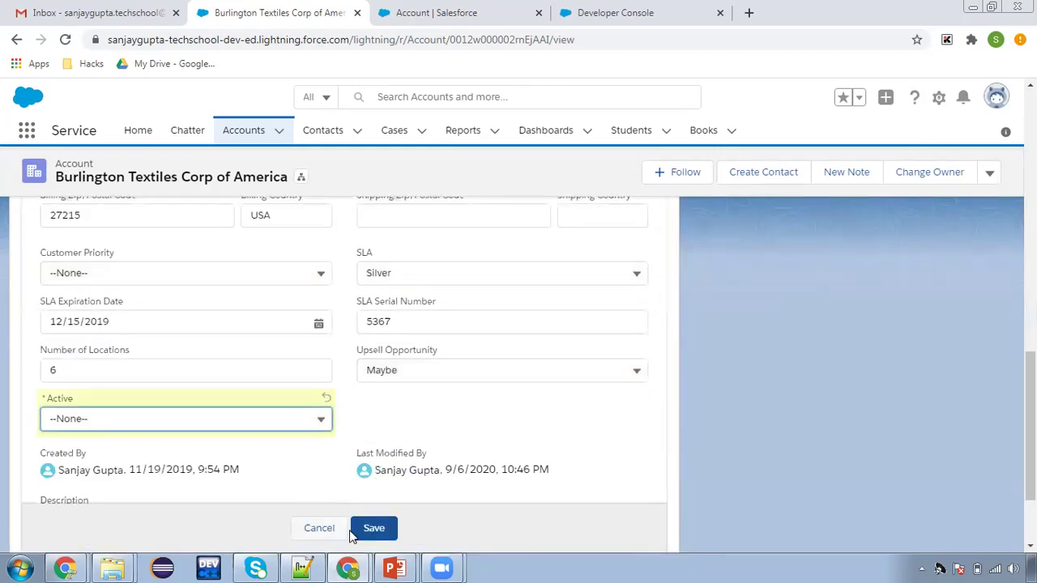
left_click(372, 530)
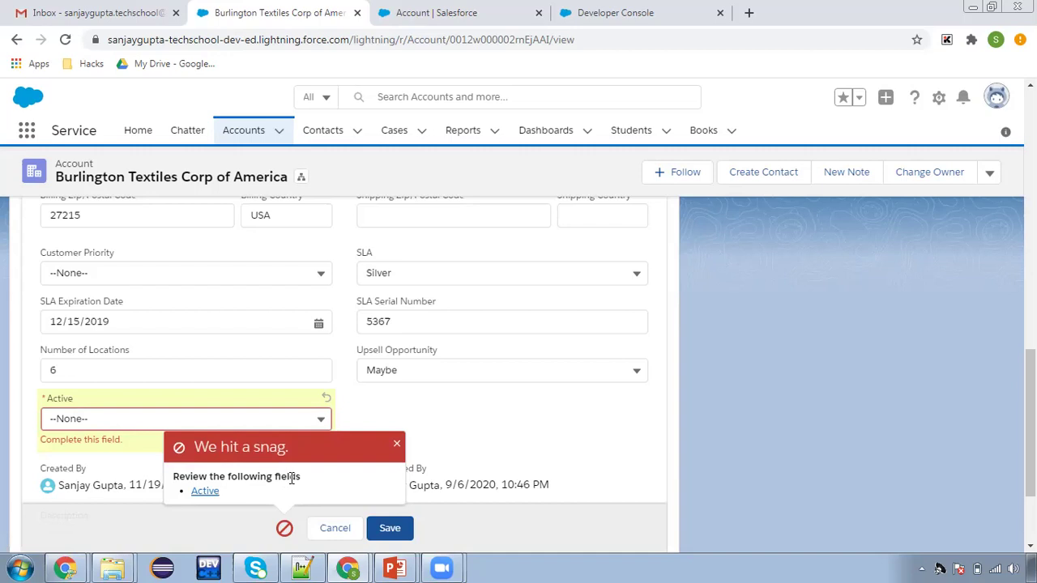
- Set the account's Active value to No and save it
left_click(203, 492)
left_click(107, 419)
left_click(95, 474)
left_click(381, 528)
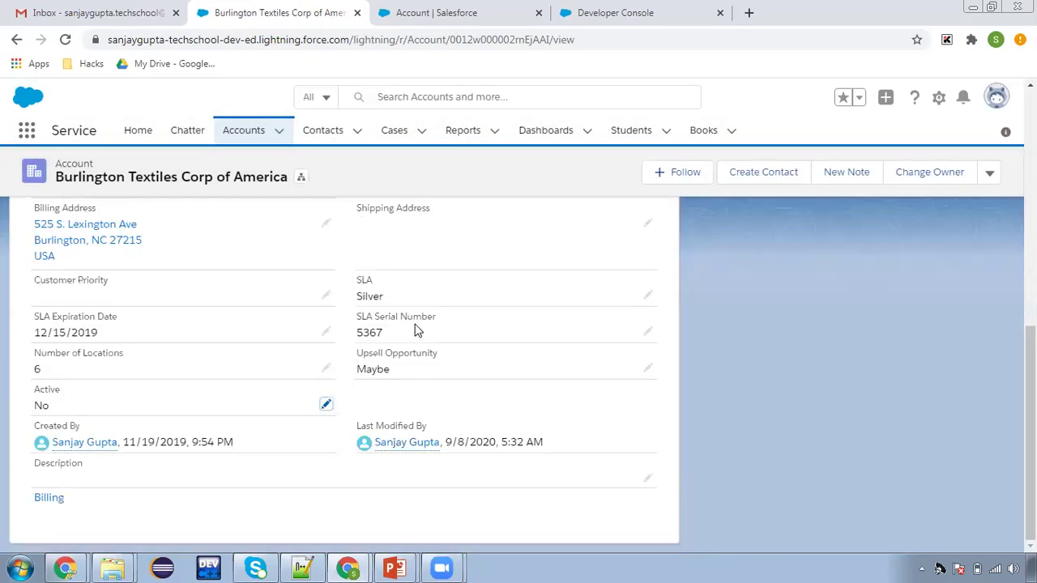
left_click(239, 133)
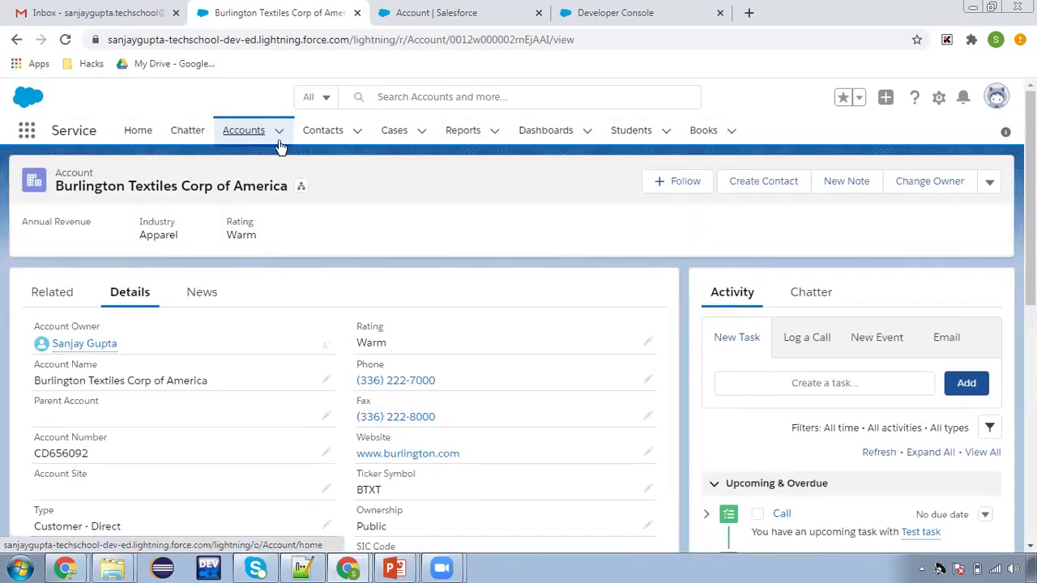
- Start a new account named Test and try saving it without Active, which is rejected
left_click(924, 183)
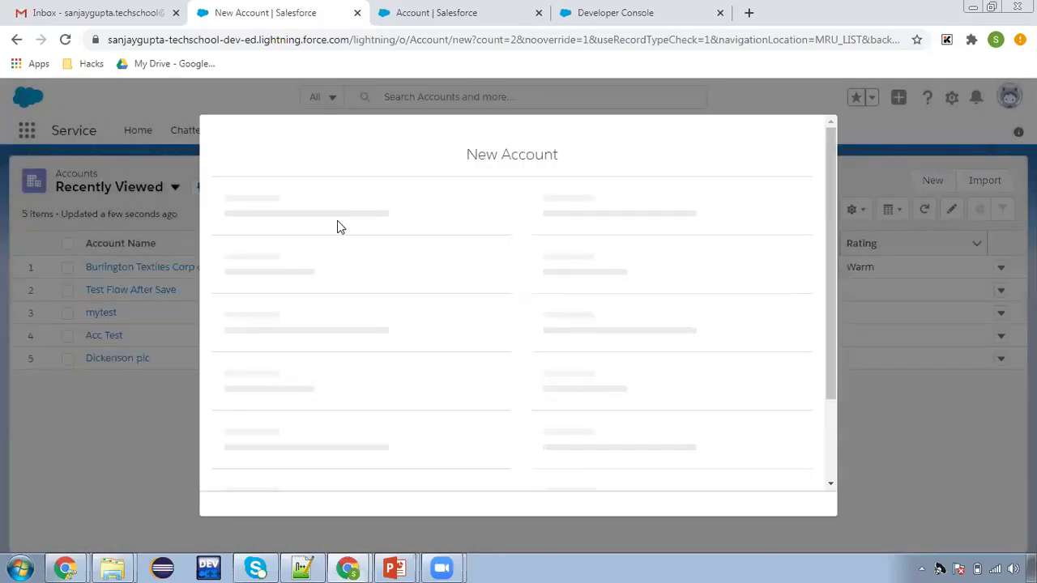
left_click(310, 285)
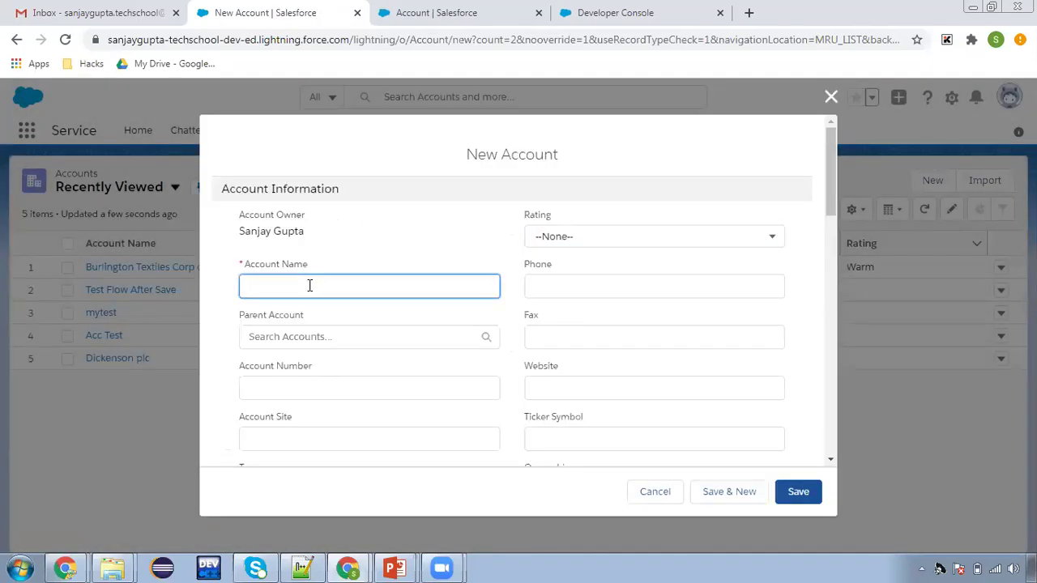
left_click(724, 424)
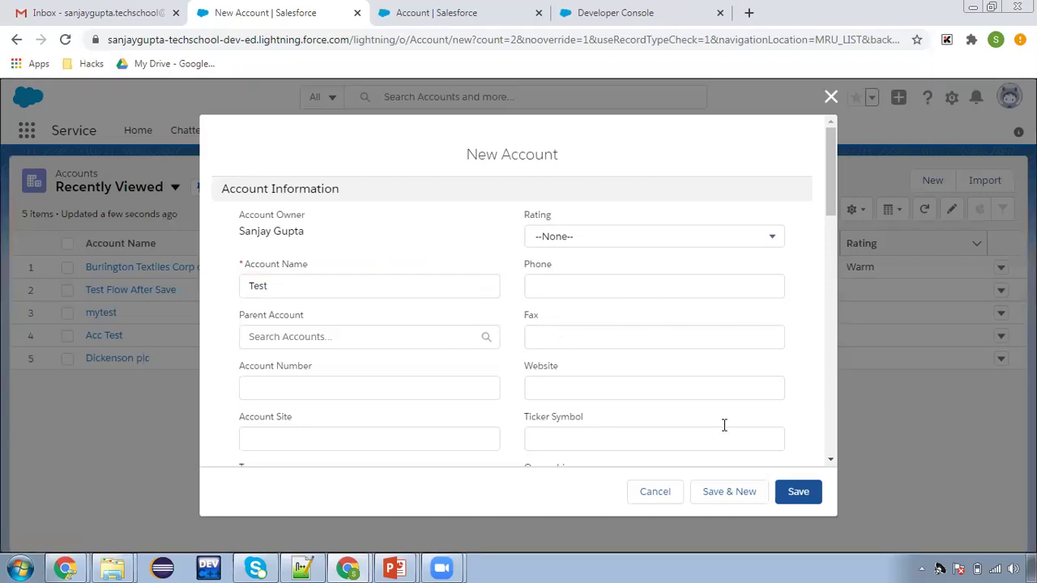
scroll(507, 419, "down", 3)
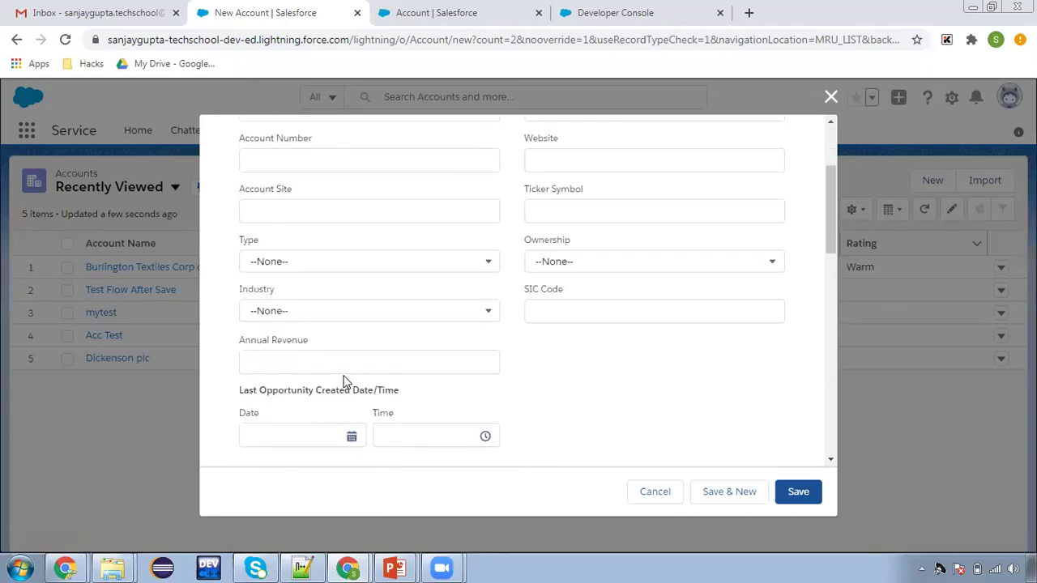
scroll(344, 331, "down", 2)
scroll(339, 370, "down", 2)
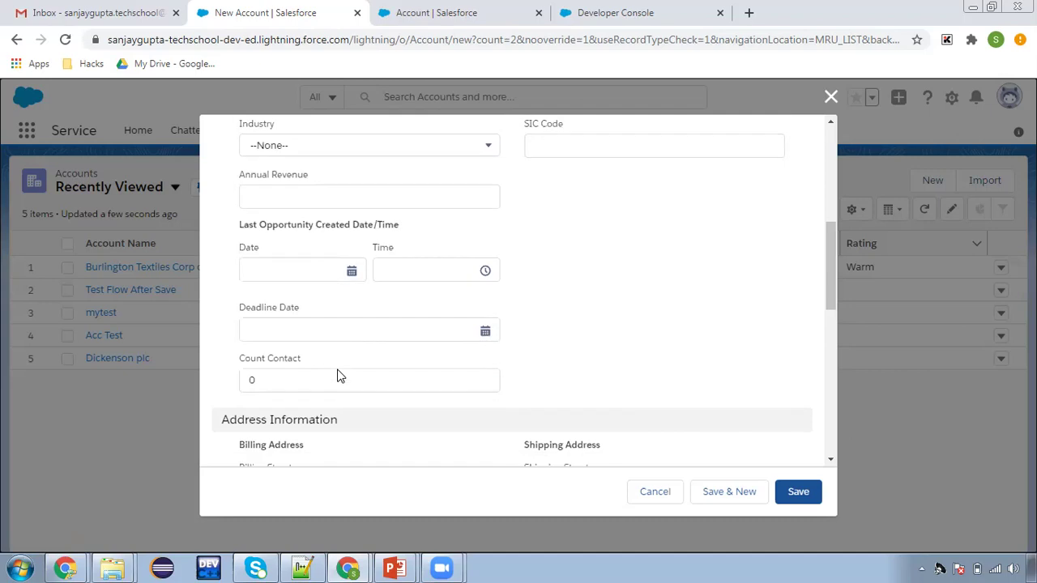
scroll(338, 371, "down", 5)
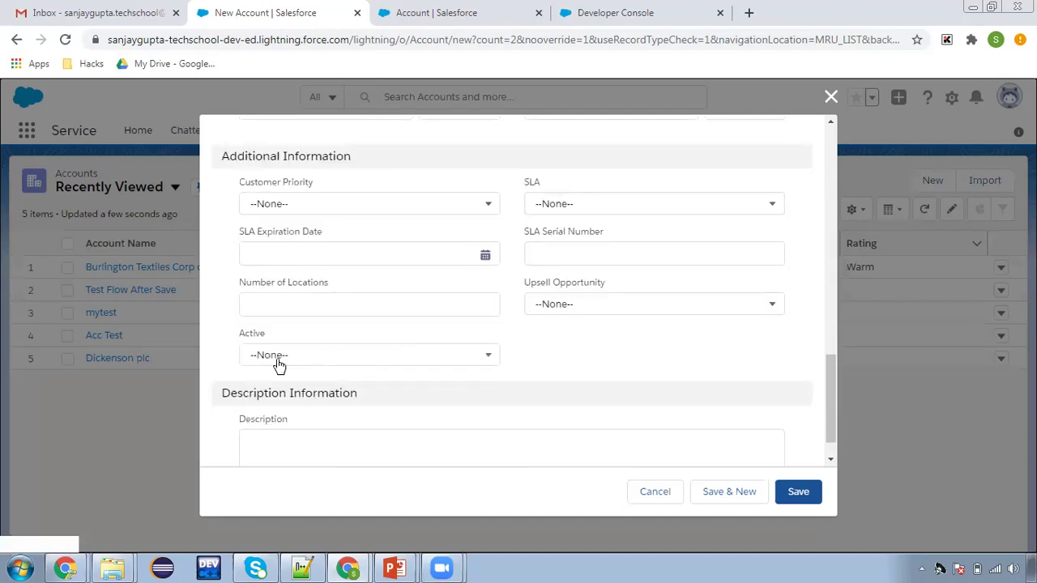
left_click(801, 492)
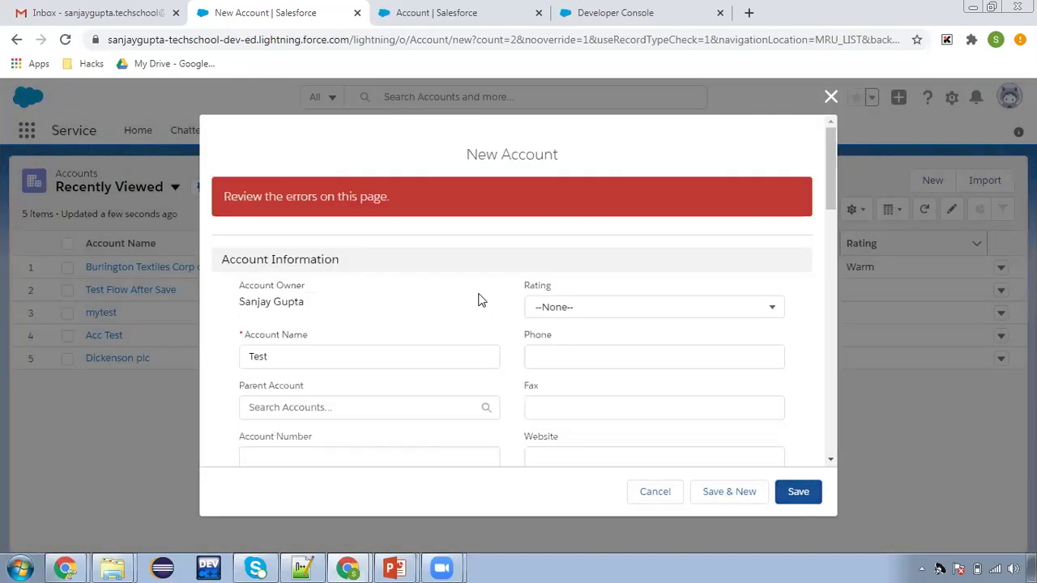
- Choose No for Active and save the new Test account
scroll(453, 233, "down", 2)
scroll(452, 232, "up", 2)
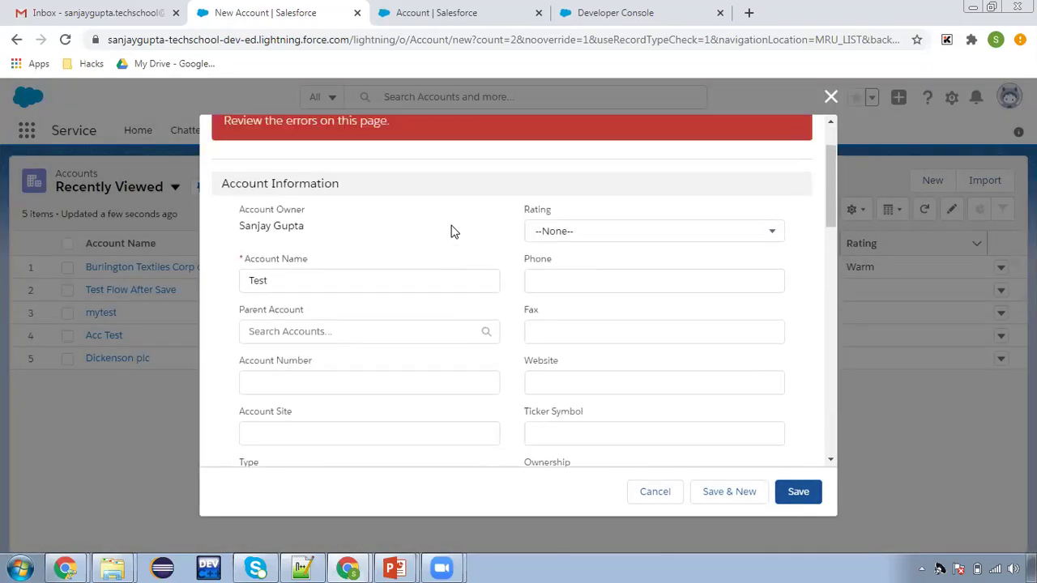
scroll(448, 364, "down", 6)
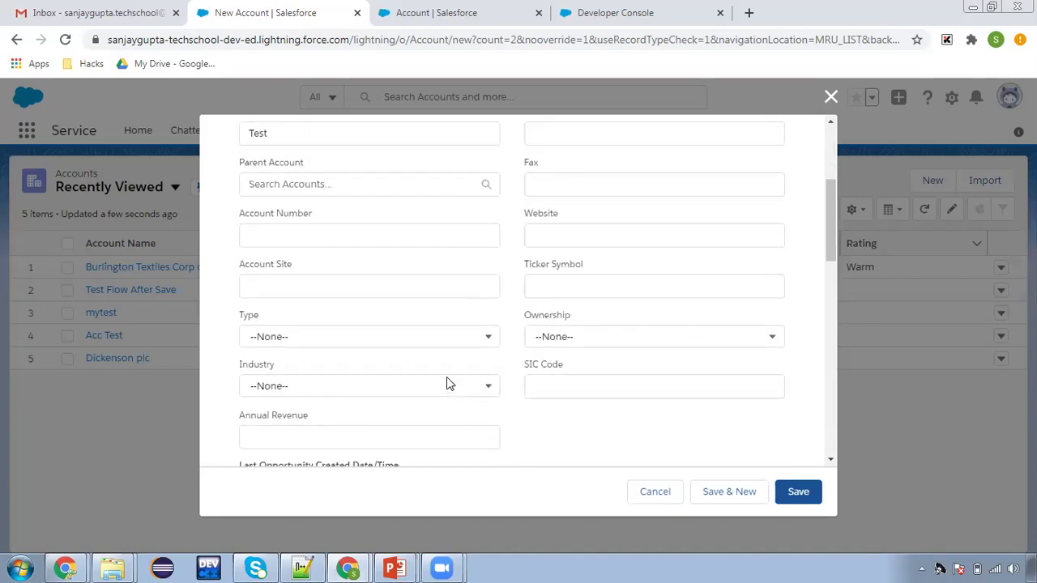
scroll(441, 381, "down", 5)
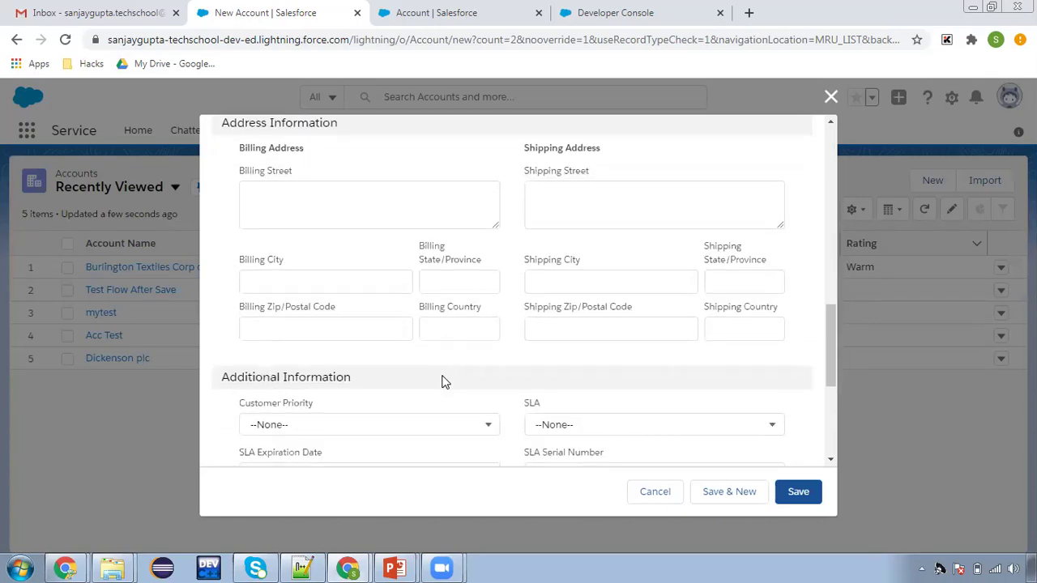
scroll(437, 390, "down", 2)
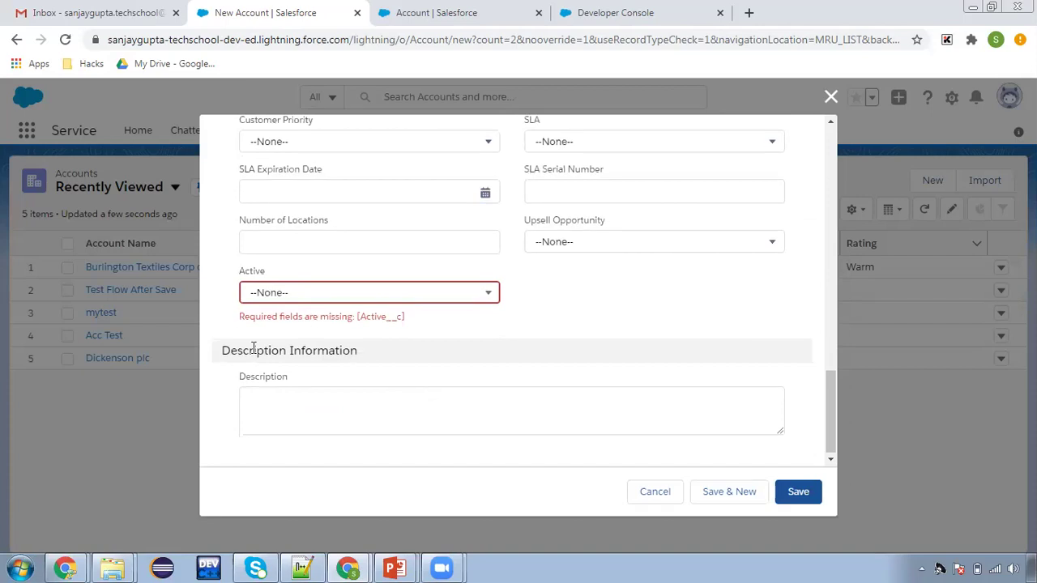
left_click(288, 300)
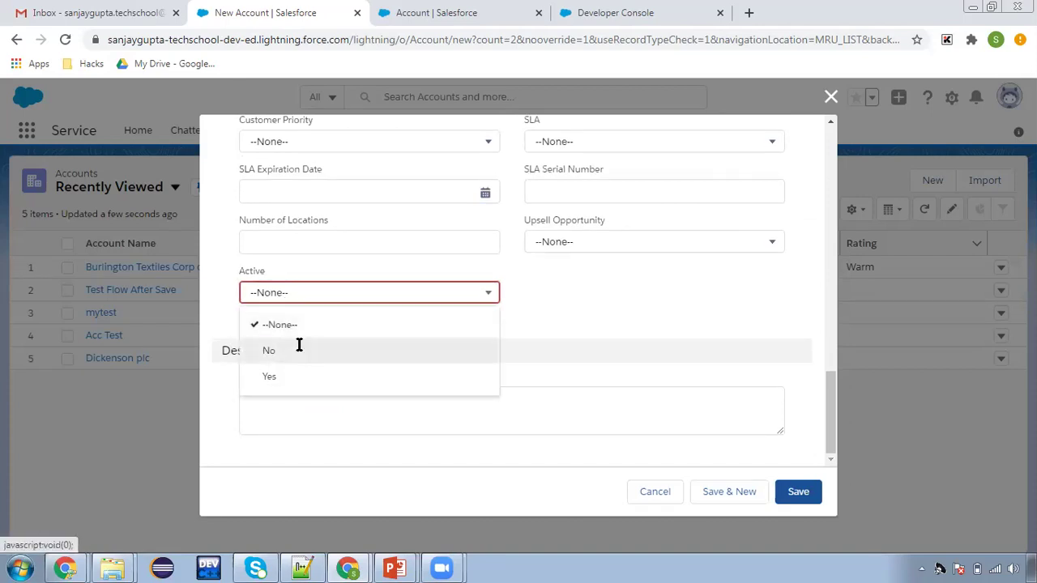
left_click(299, 348)
left_click(793, 491)
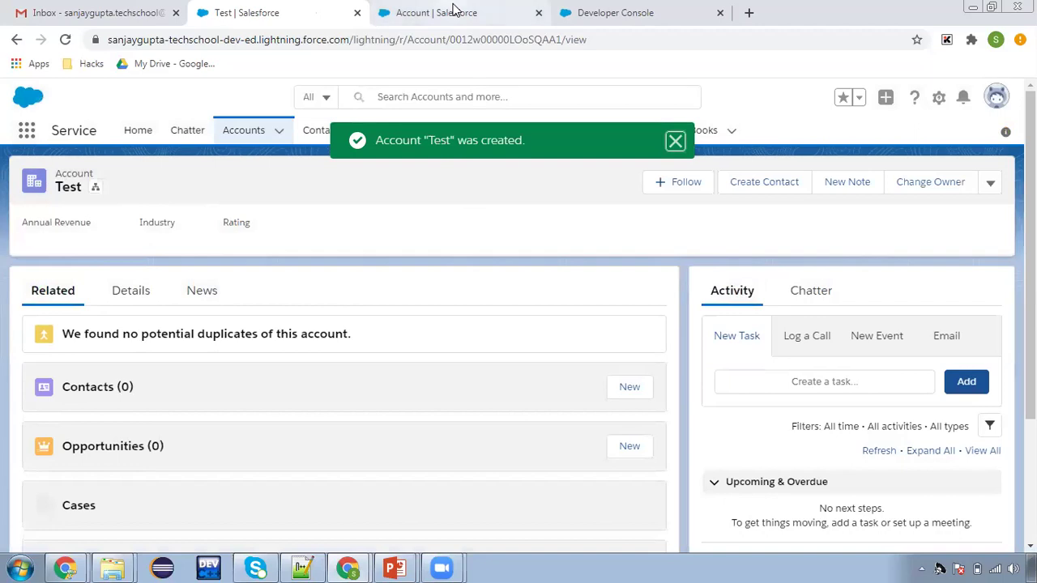
- Return to the Active field's detail page, which still shows Required checked
left_click(456, 11)
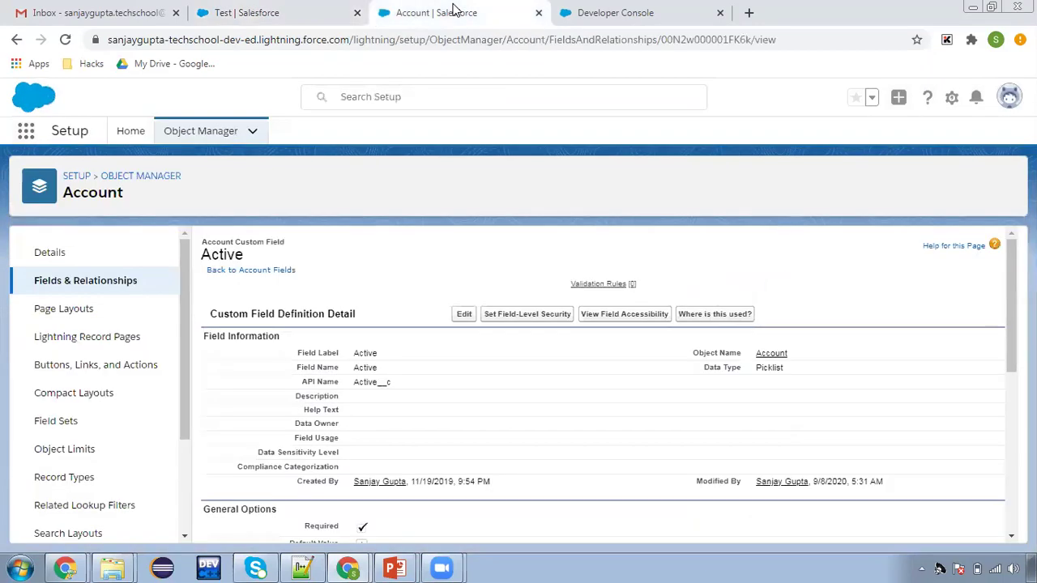
scroll(396, 452, "down", 1)
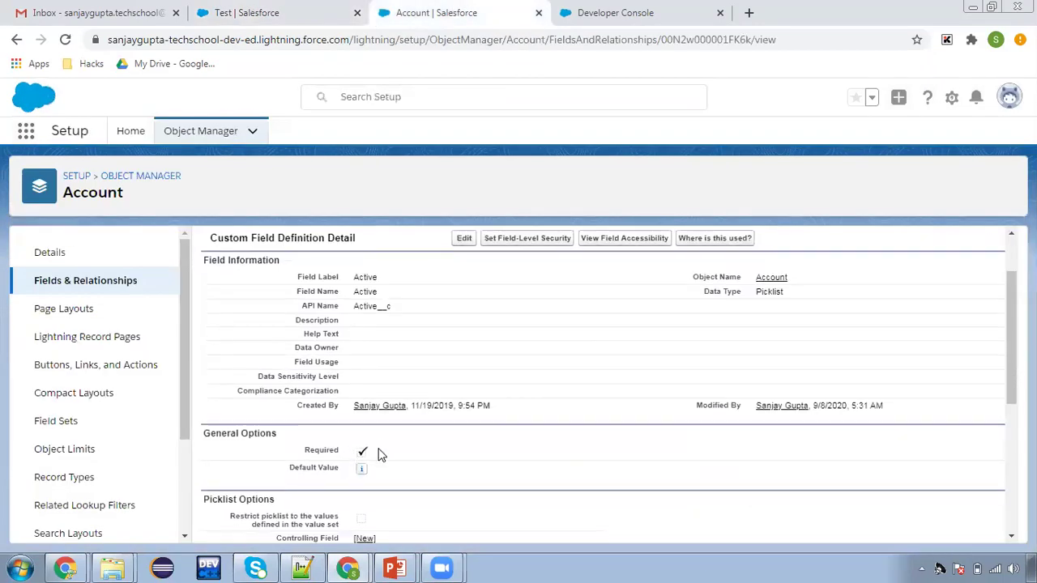
scroll(400, 465, "up", 1)
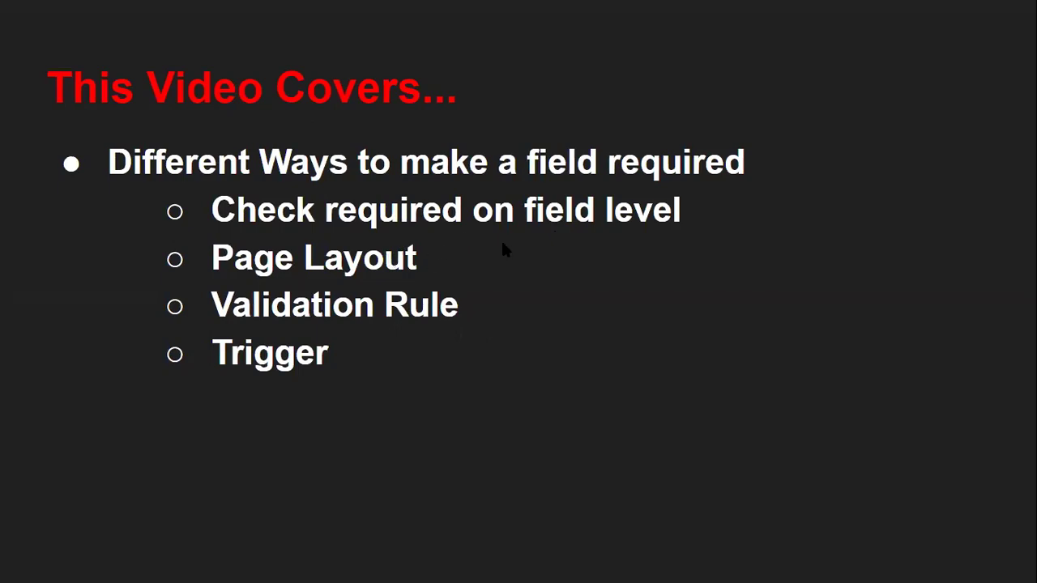
key("alt+Tab")
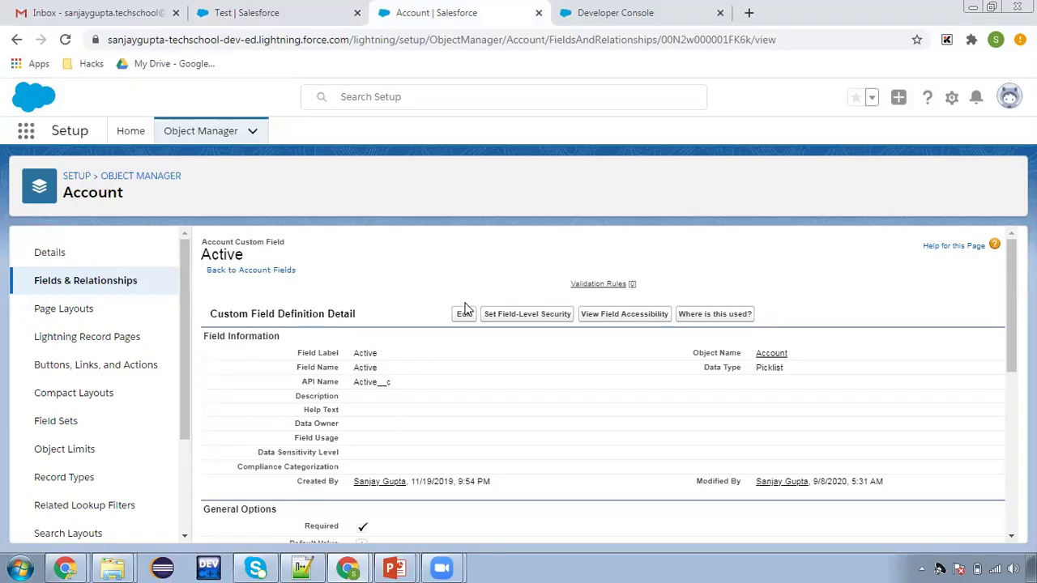
- Uncheck Required on the Active field, save, and go to the Account page layouts list
left_click(464, 314)
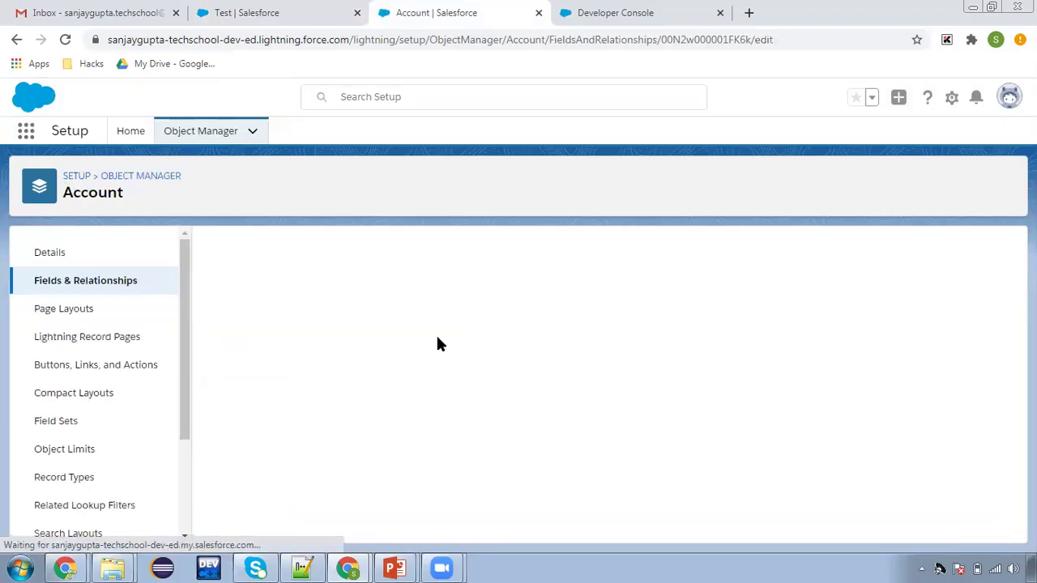
scroll(411, 400, "down", 2)
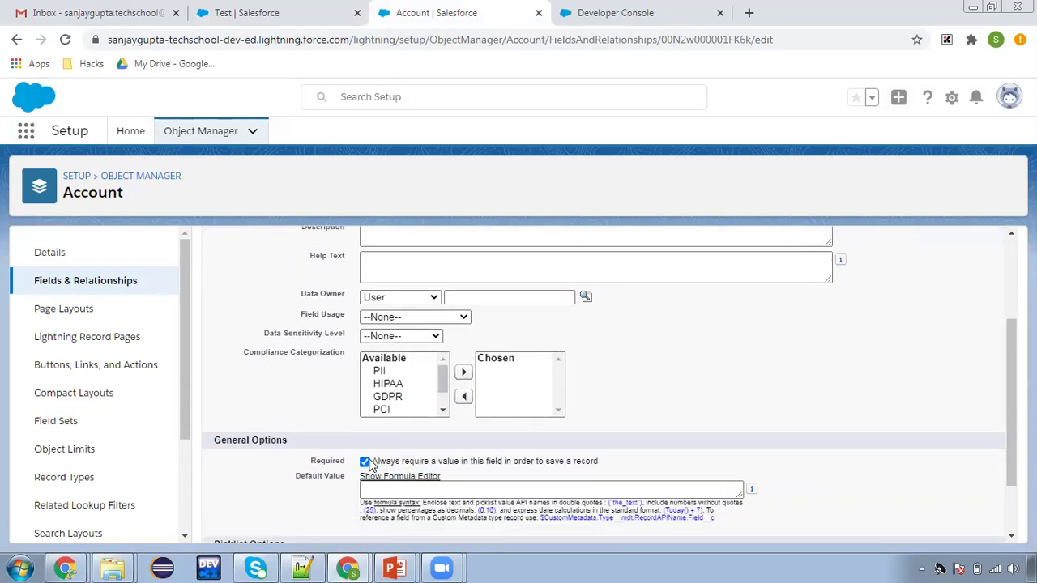
scroll(579, 429, "up", 2)
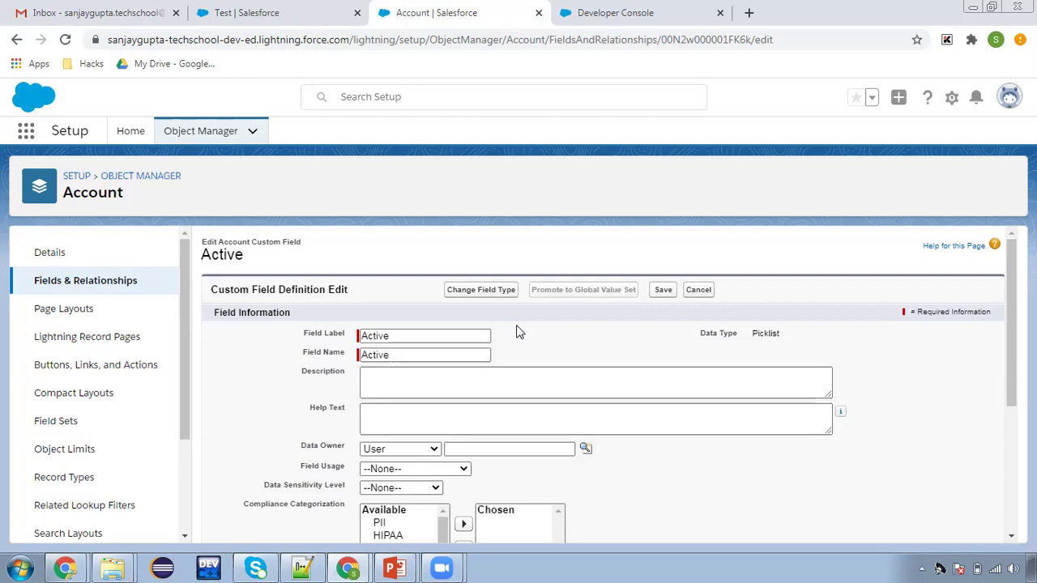
scroll(495, 389, "down", 4)
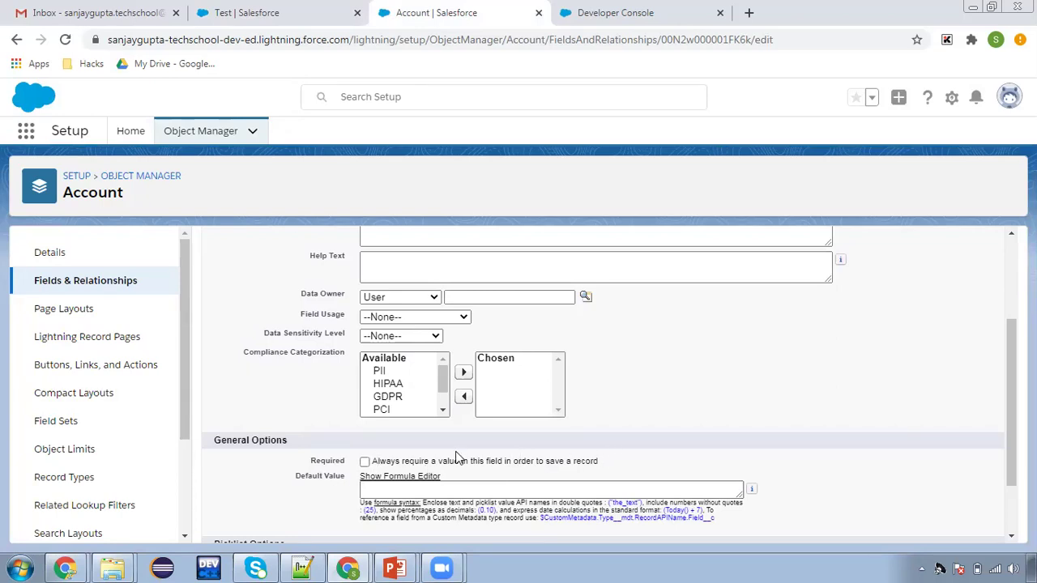
scroll(458, 458, "up", 4)
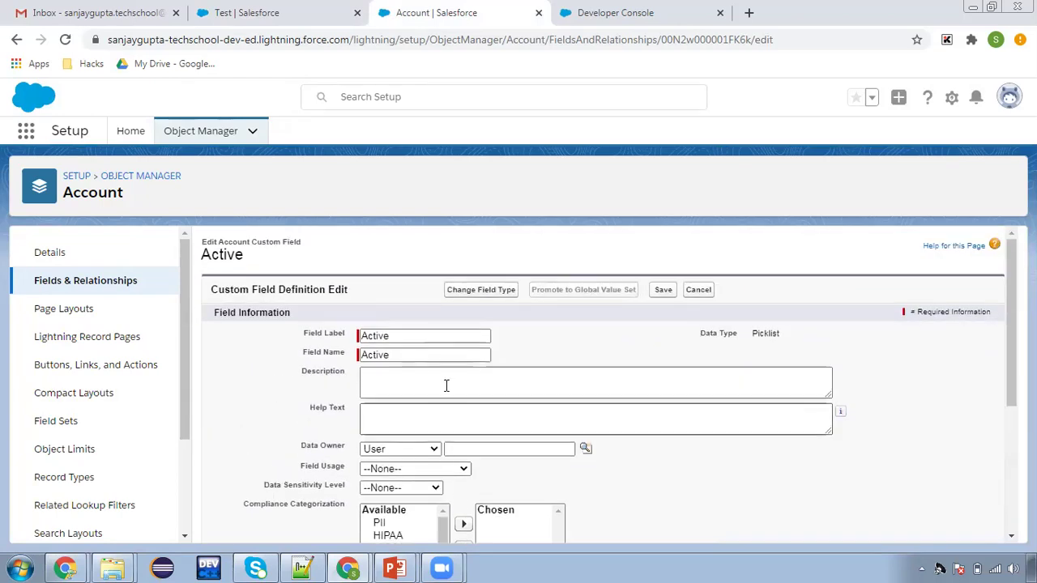
left_click(661, 291)
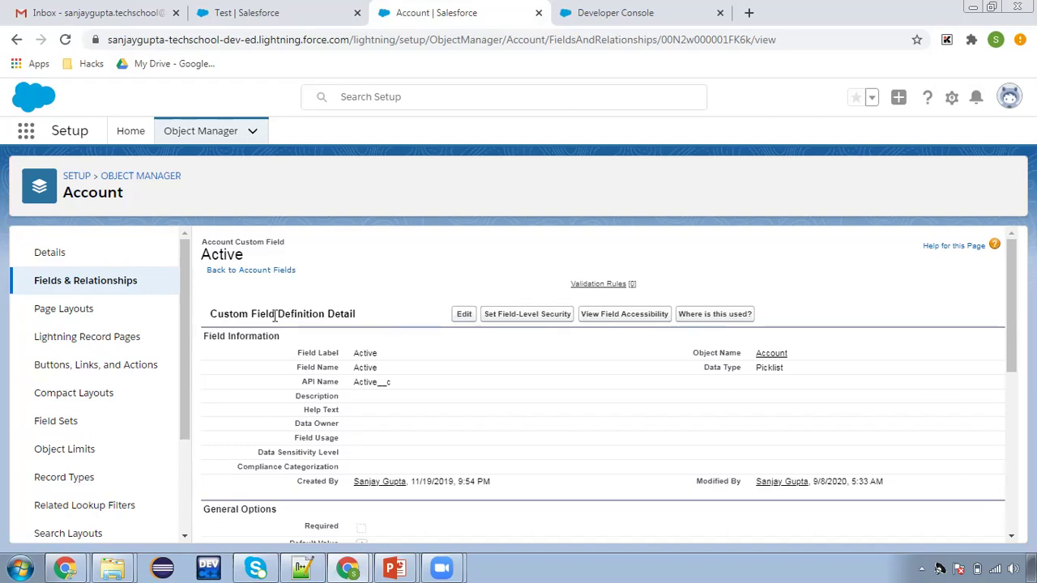
left_click(65, 308)
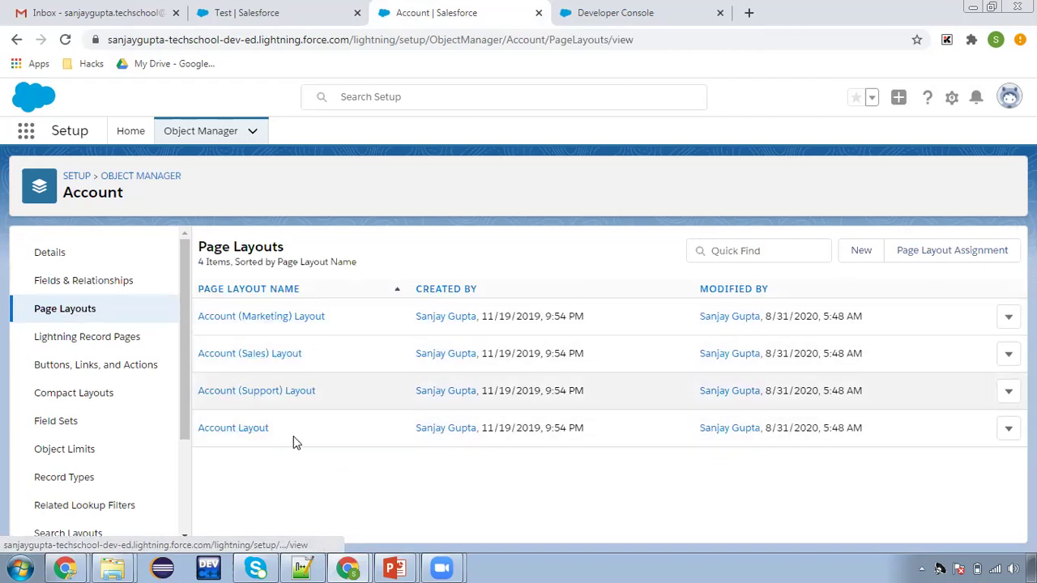
- In Account Layout, mark the Active field Required in its properties and save the layout
left_click(246, 429)
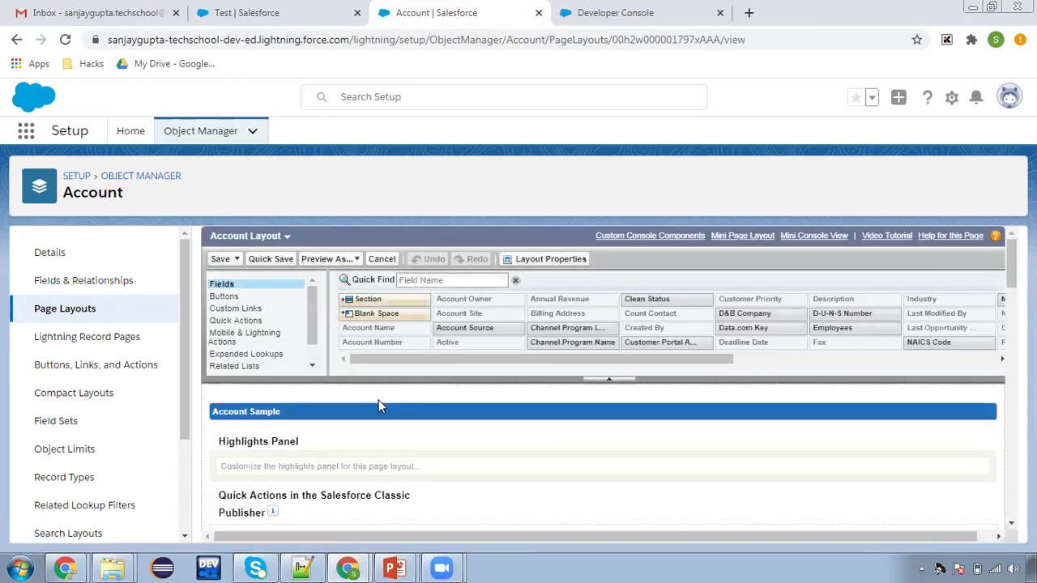
scroll(389, 426, "down", 1)
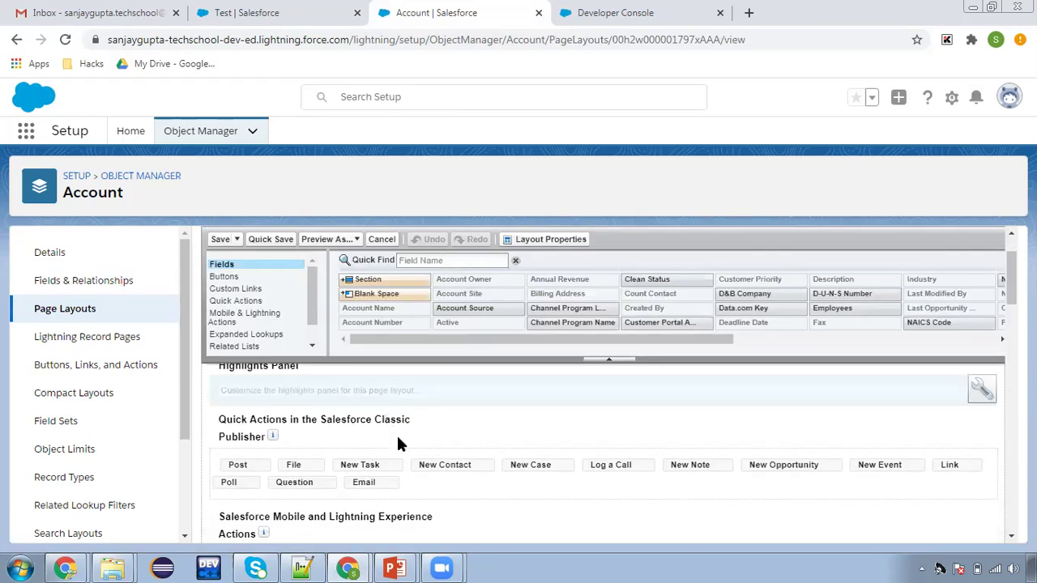
left_click(436, 261)
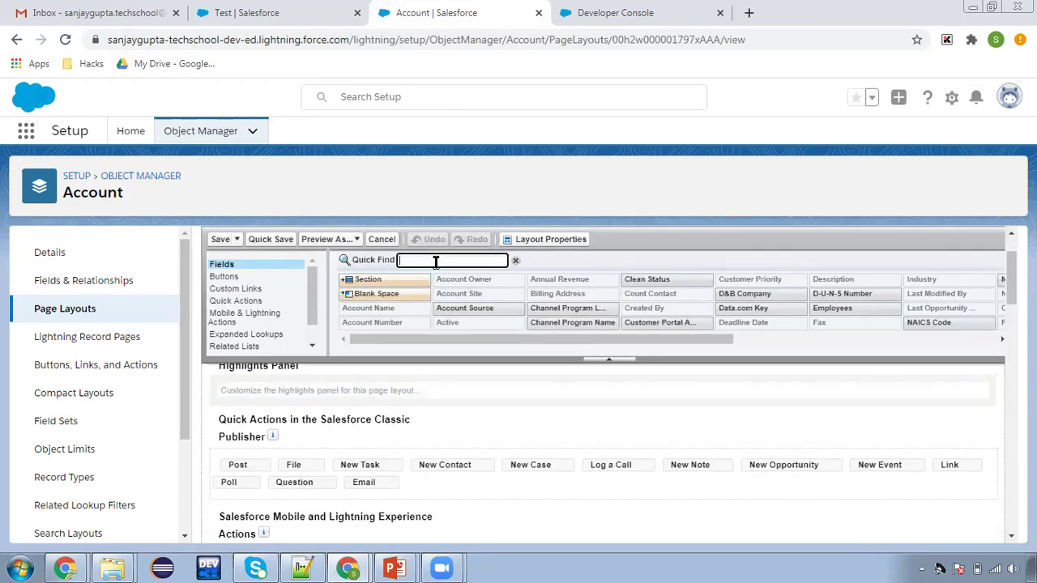
scroll(456, 324, "down", 1)
left_click(456, 325)
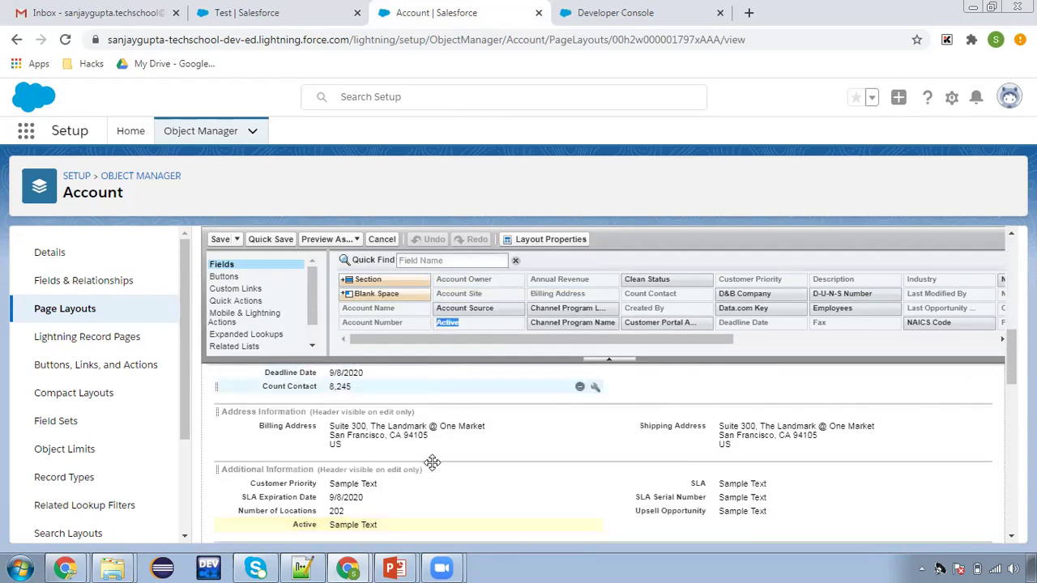
scroll(421, 474, "down", 1)
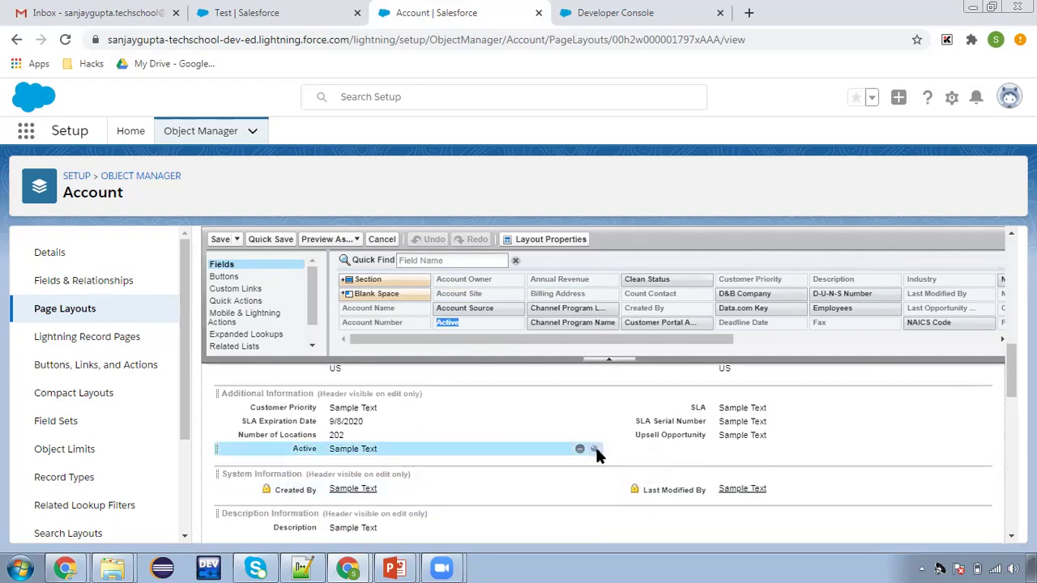
left_click(595, 449)
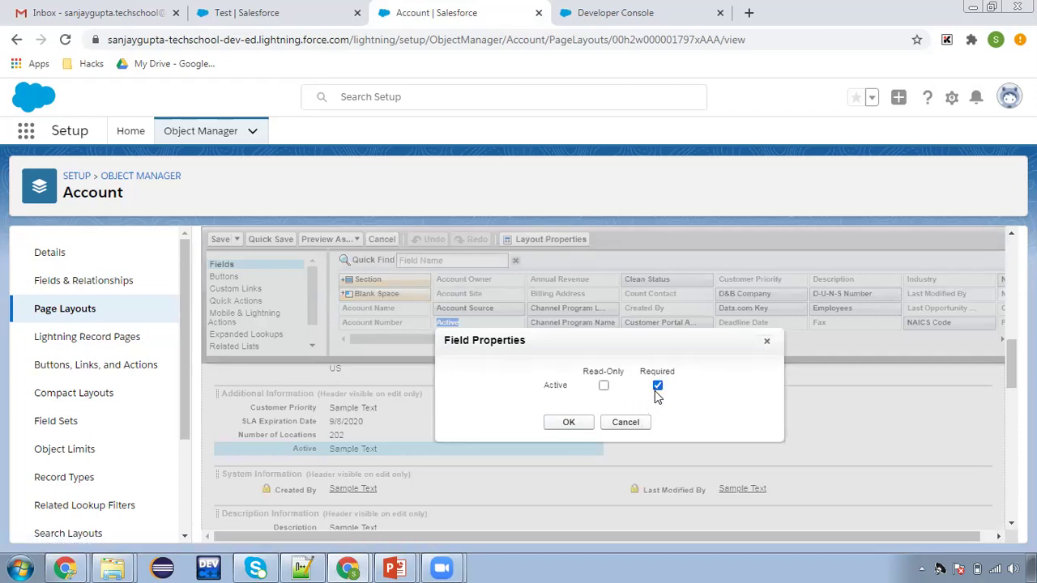
left_click(567, 422)
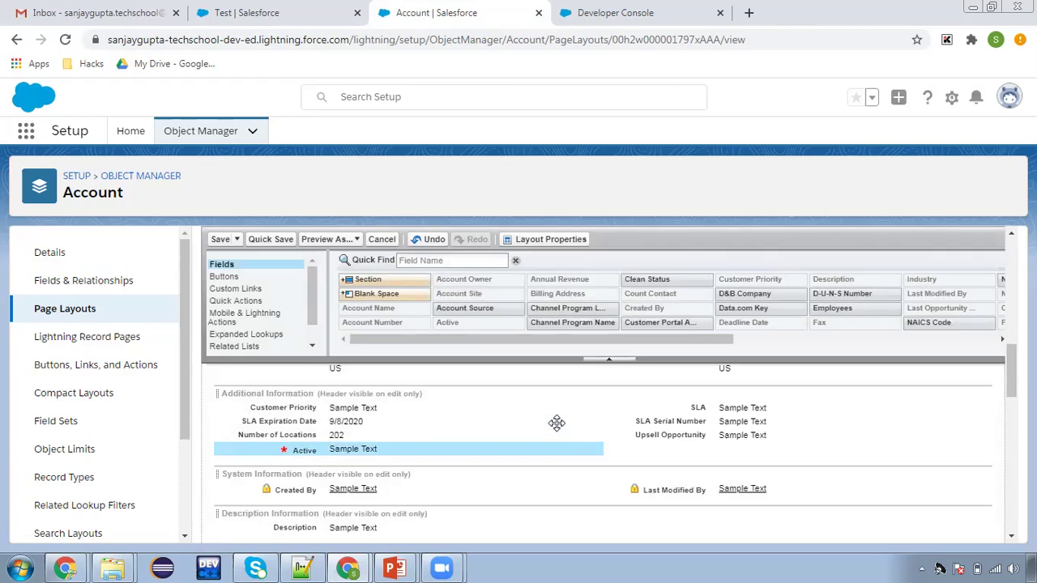
left_click(219, 240)
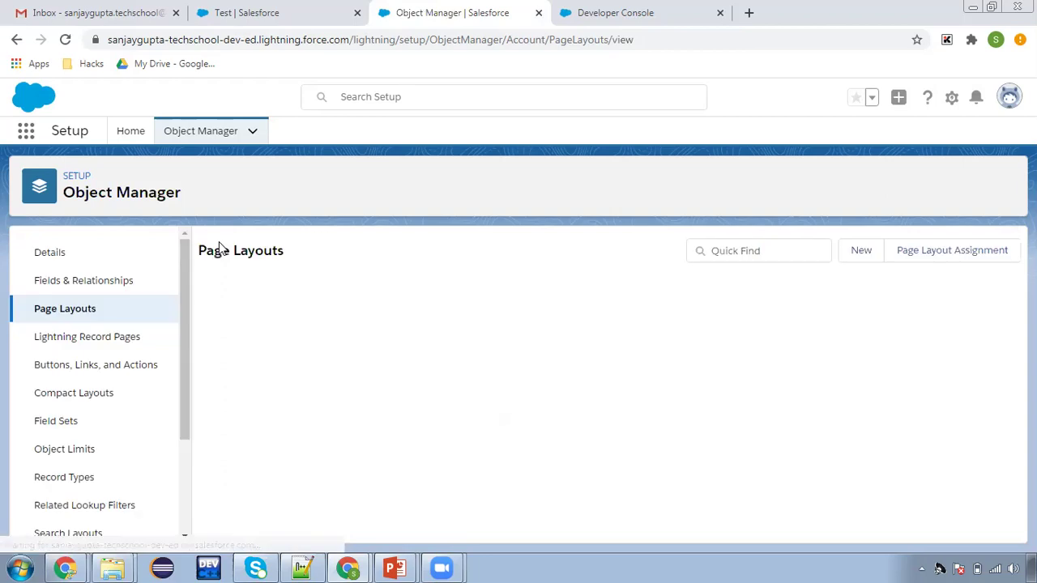
- Start a new account named Test and try saving it, which fails on blank Active
left_click(279, 19)
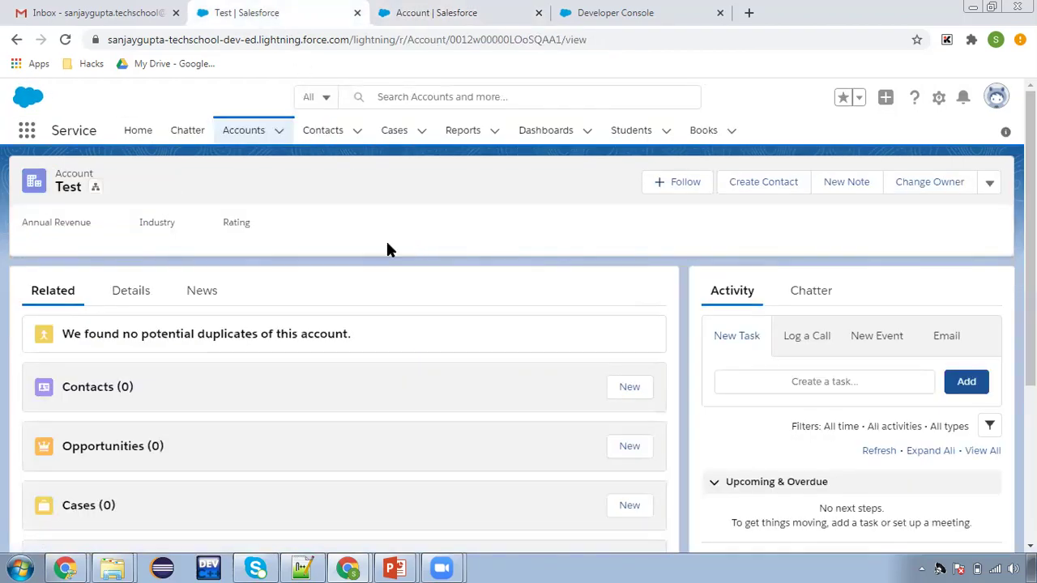
left_click(243, 132)
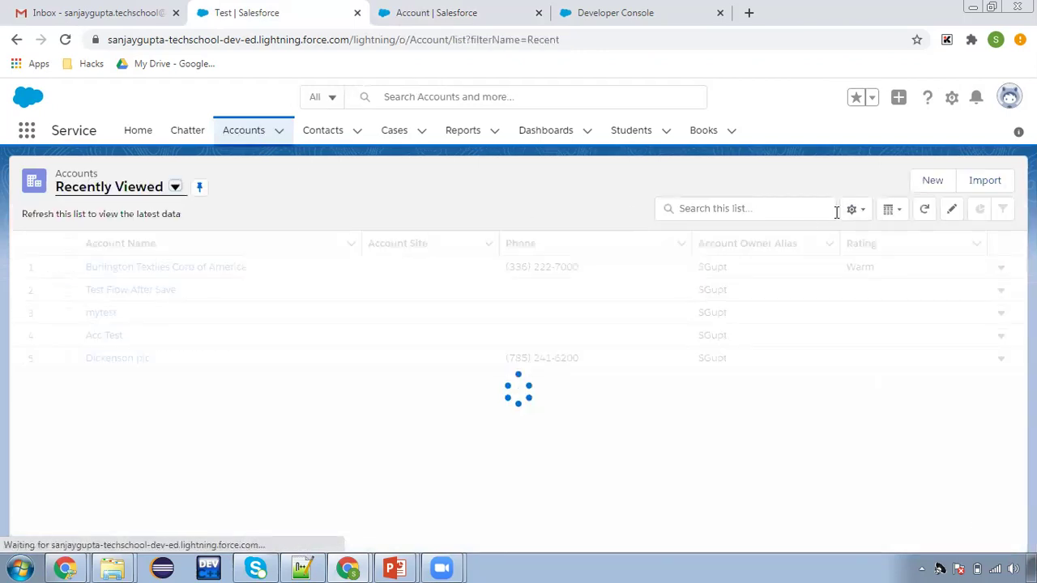
left_click(924, 180)
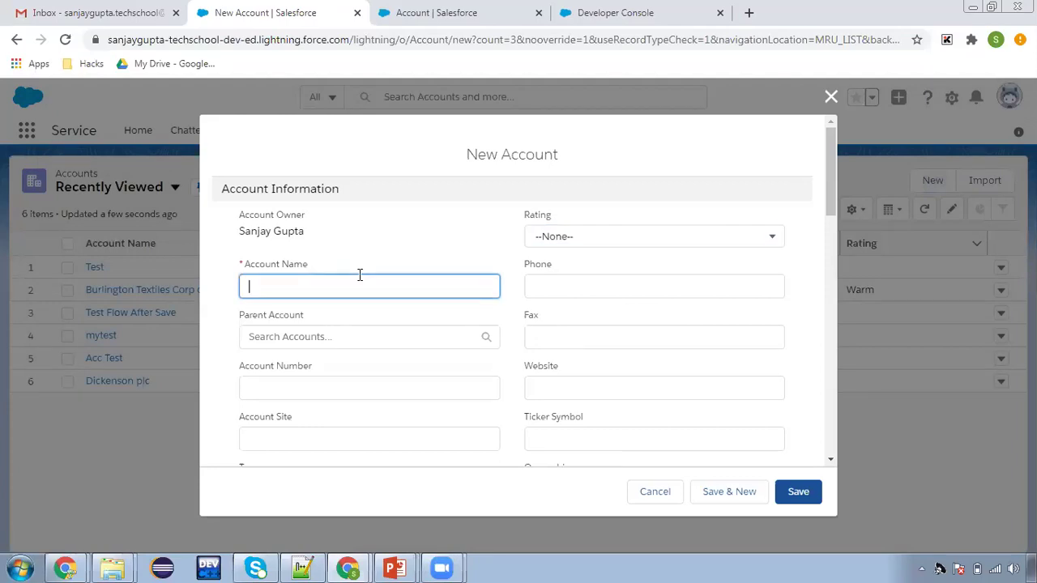
type("Test")
scroll(405, 324, "down", 10)
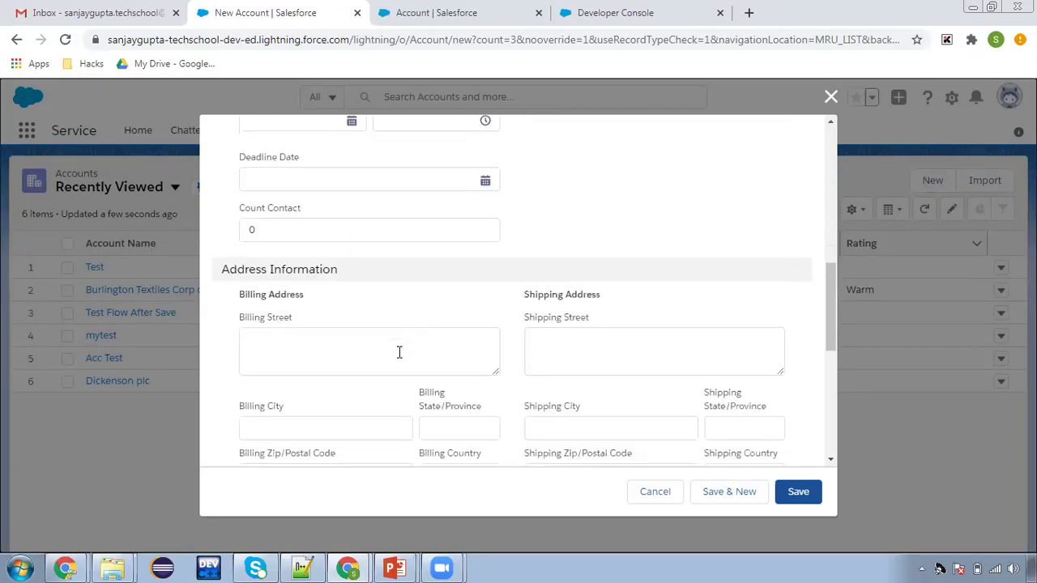
scroll(399, 359, "down", 4)
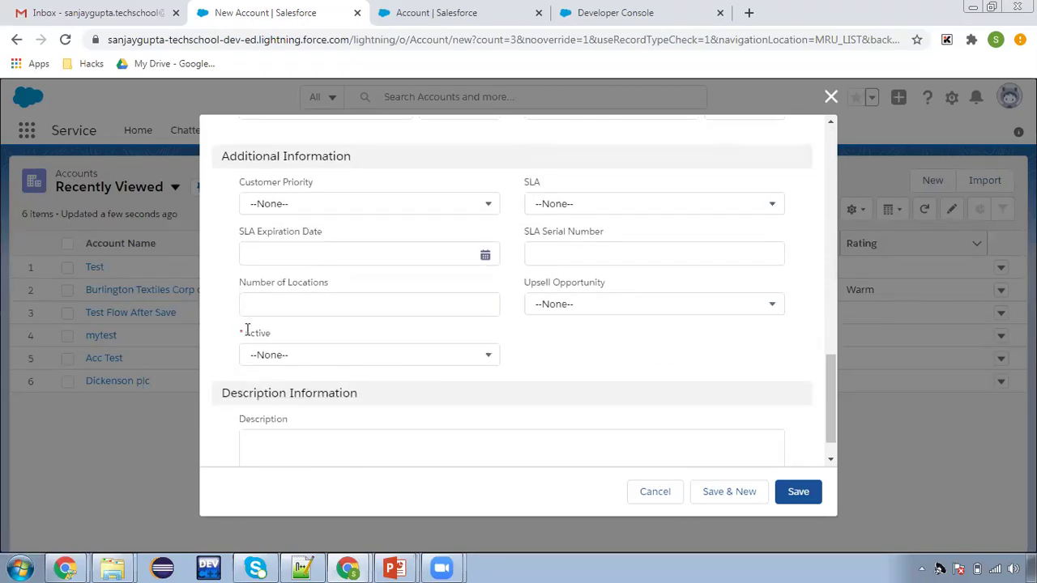
left_click(787, 495)
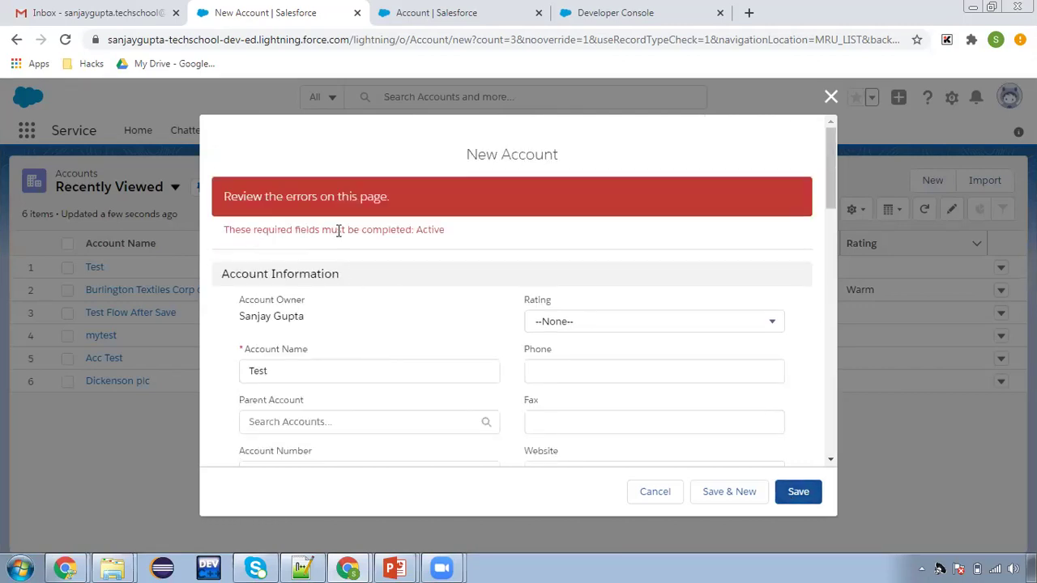
- Set Active to No and save the new Test account
double_click(425, 230)
scroll(361, 348, "down", 10)
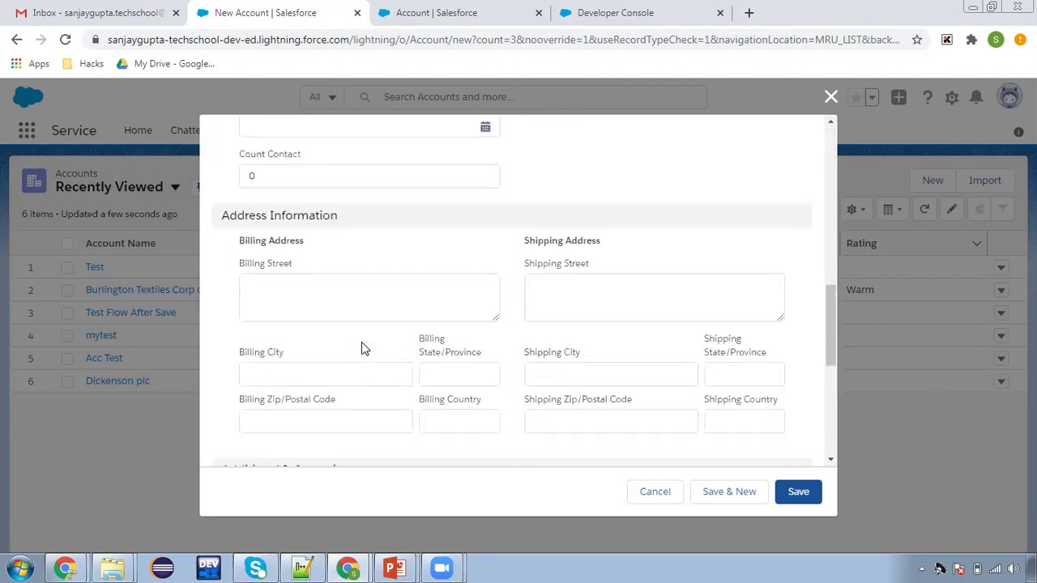
left_click(322, 365)
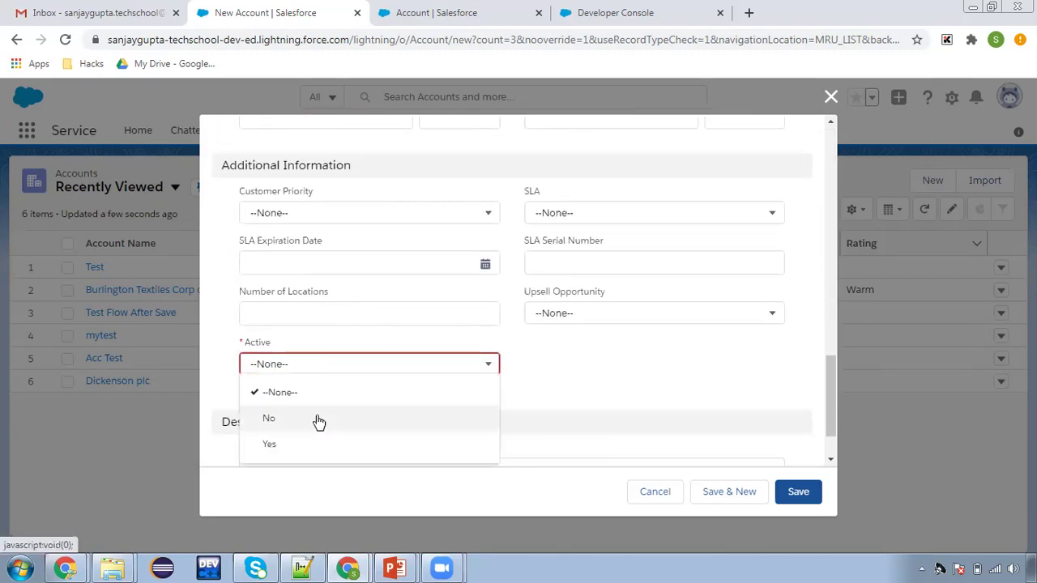
left_click(368, 418)
left_click(799, 495)
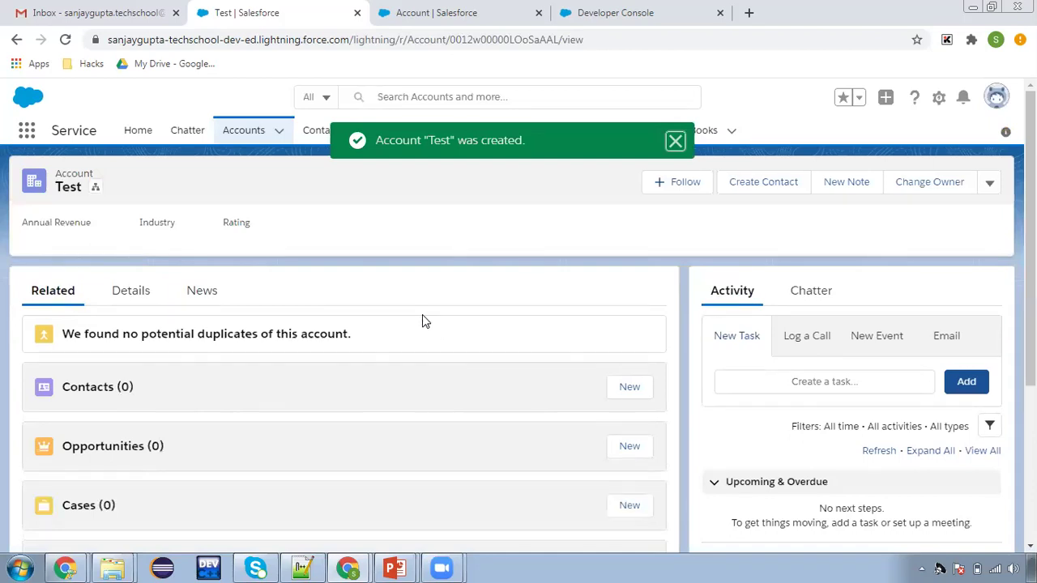
left_click(420, 11)
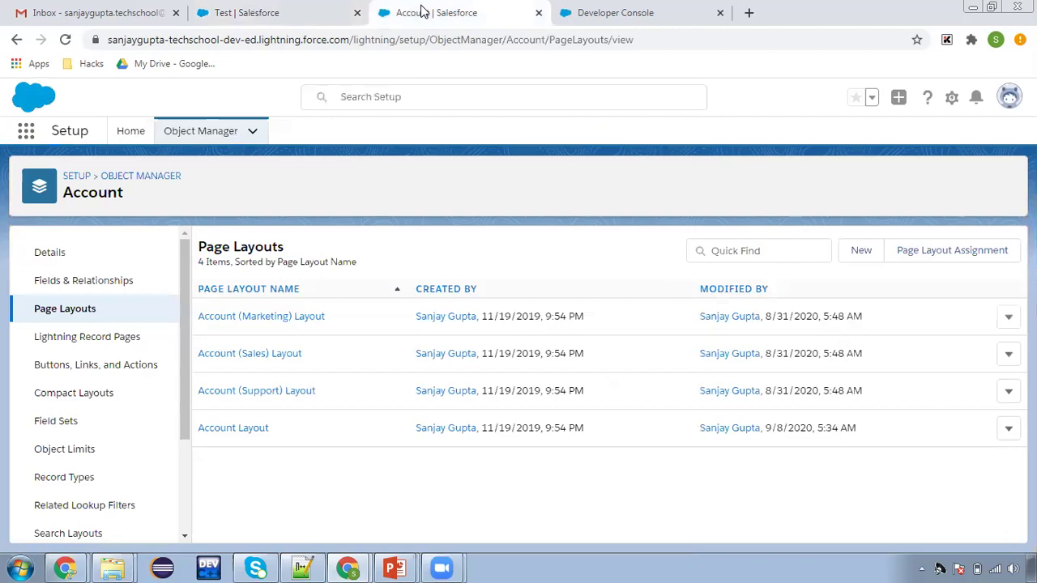
- Uncheck Required for Active in Account Layout's field properties and save the layout
left_click(232, 429)
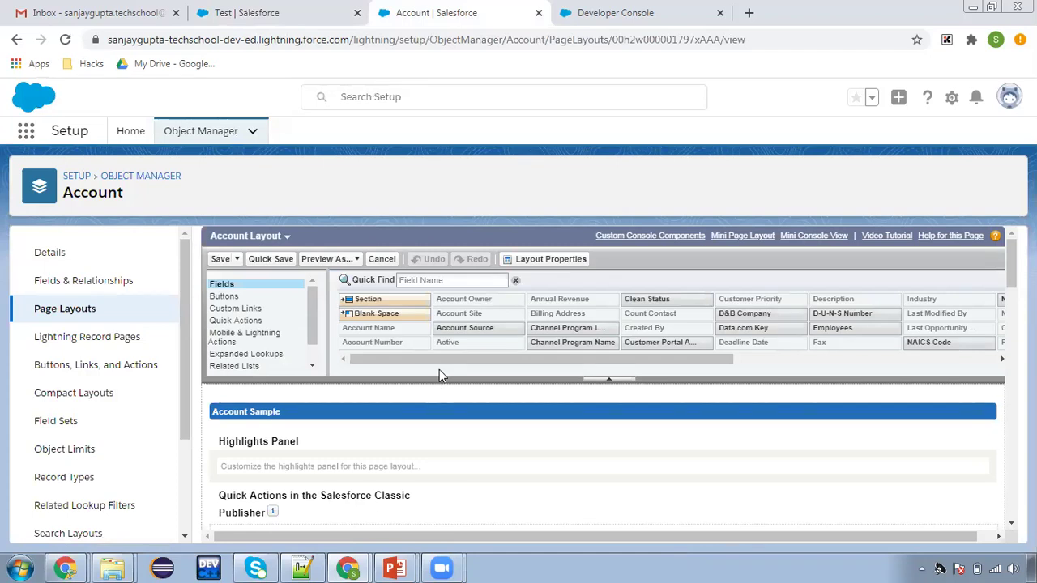
scroll(453, 349, "down", 10)
scroll(514, 494, "down", 1)
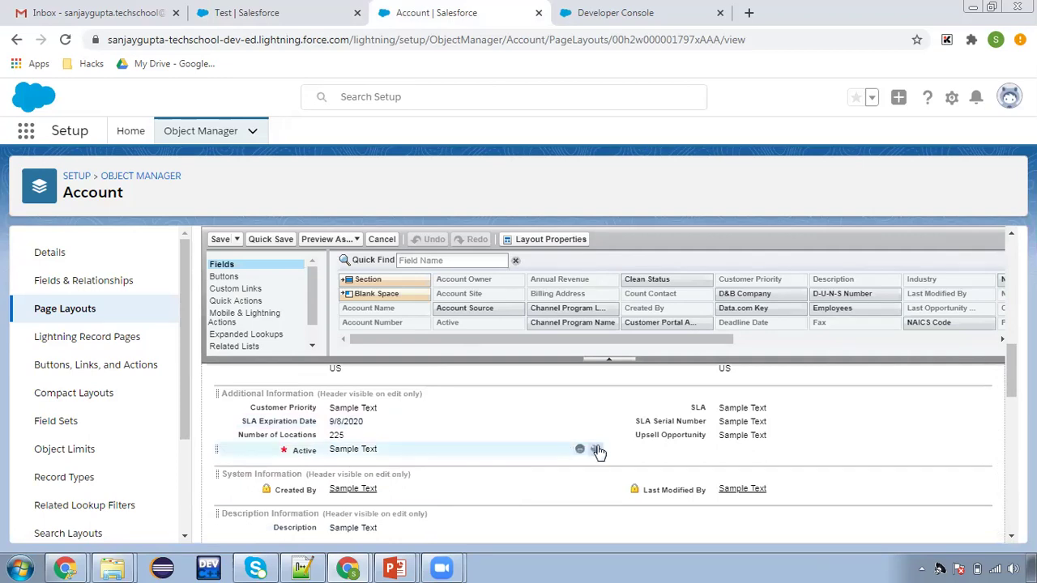
left_click(594, 449)
left_click(657, 386)
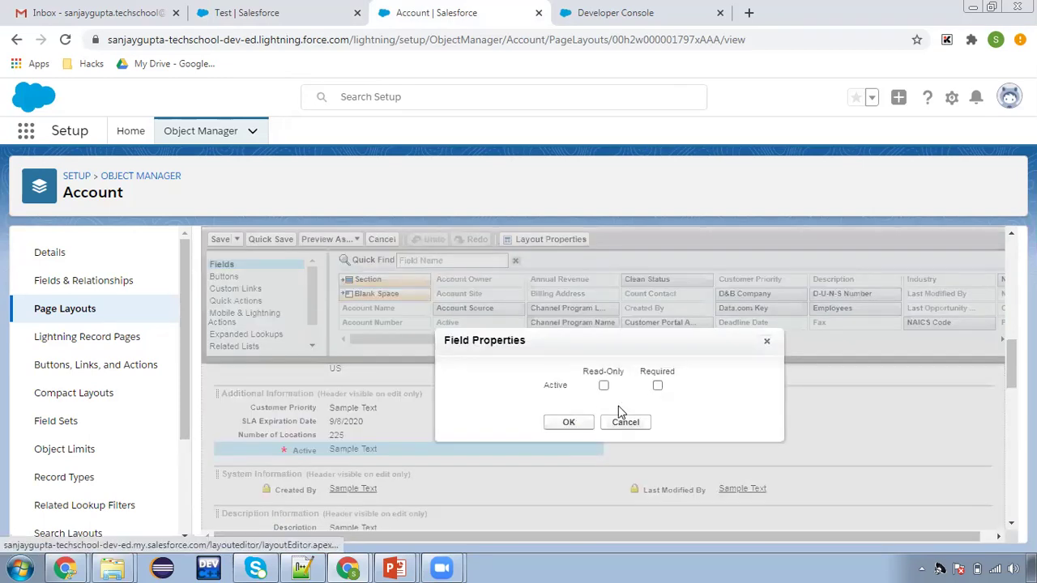
left_click(569, 422)
key("alt+Tab")
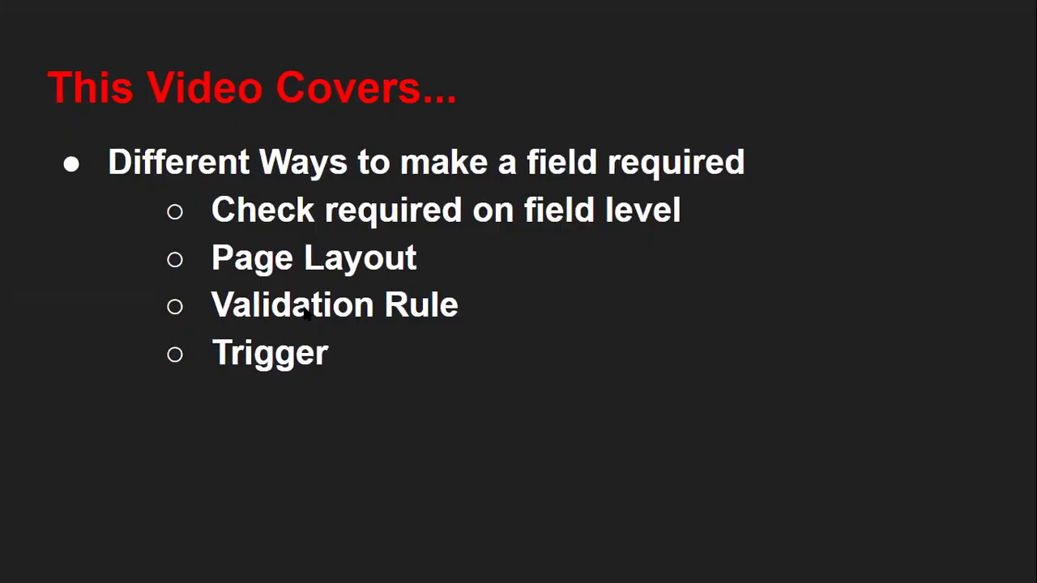
key("alt+Tab")
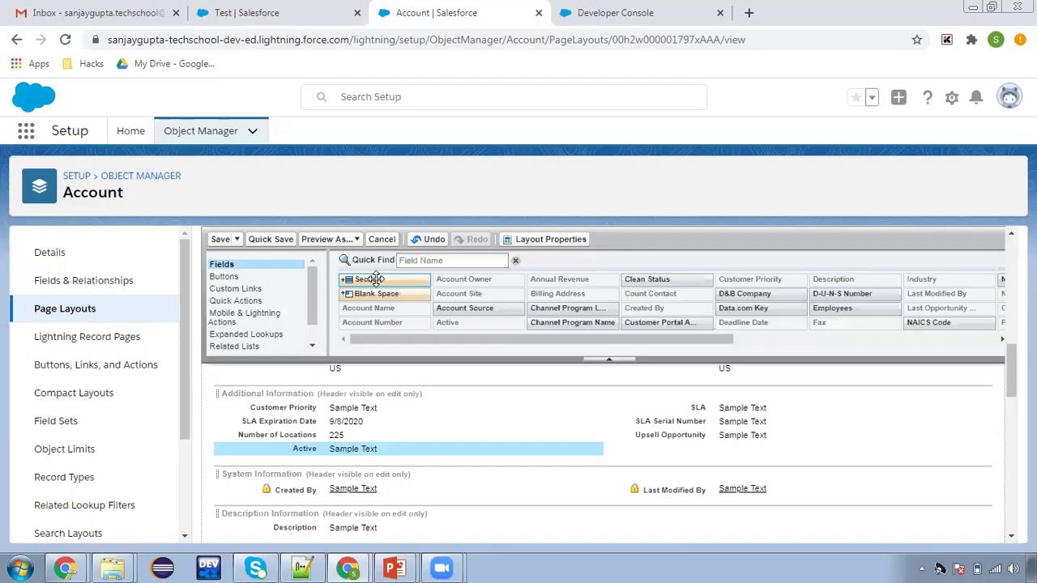
left_click(217, 238)
- Review the 'This Video Covers' slide on ways to require a field, then return to Page Layouts
key("alt+Tab")
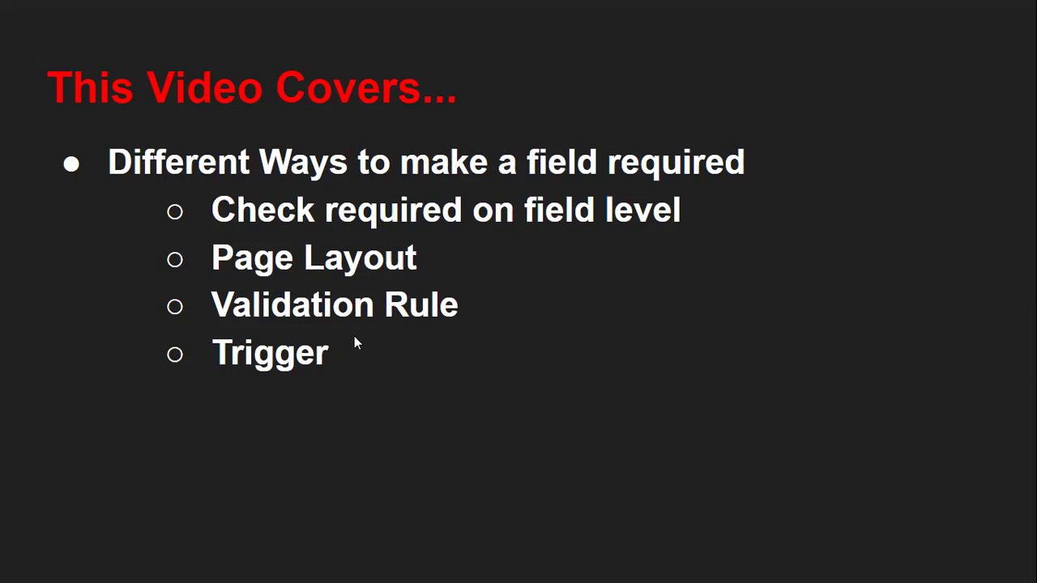
key("alt+Tab")
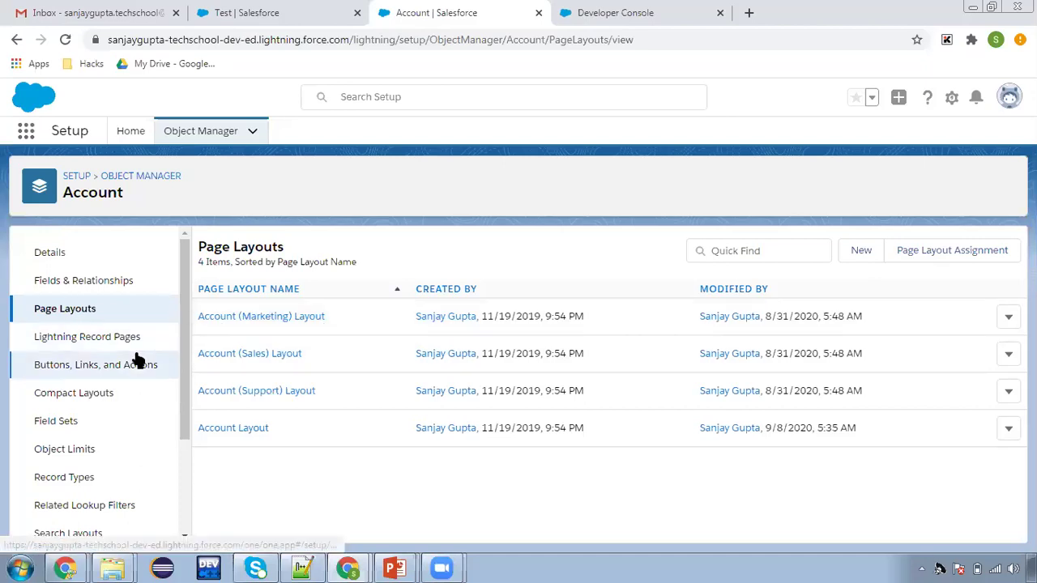
- Start a new Account validation rule named Check_Active
scroll(137, 361, "down", 2)
left_click(77, 517)
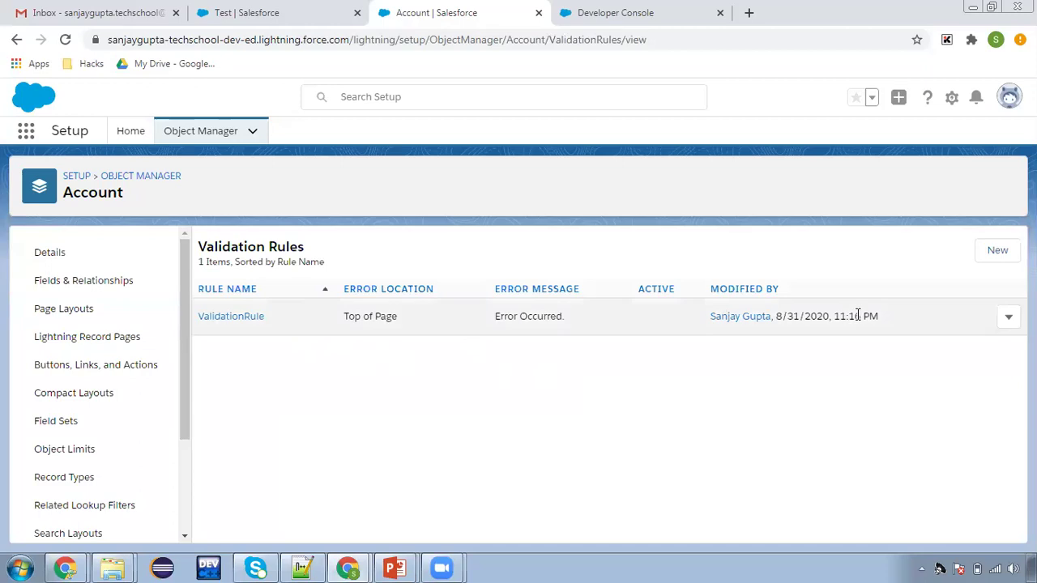
left_click(997, 251)
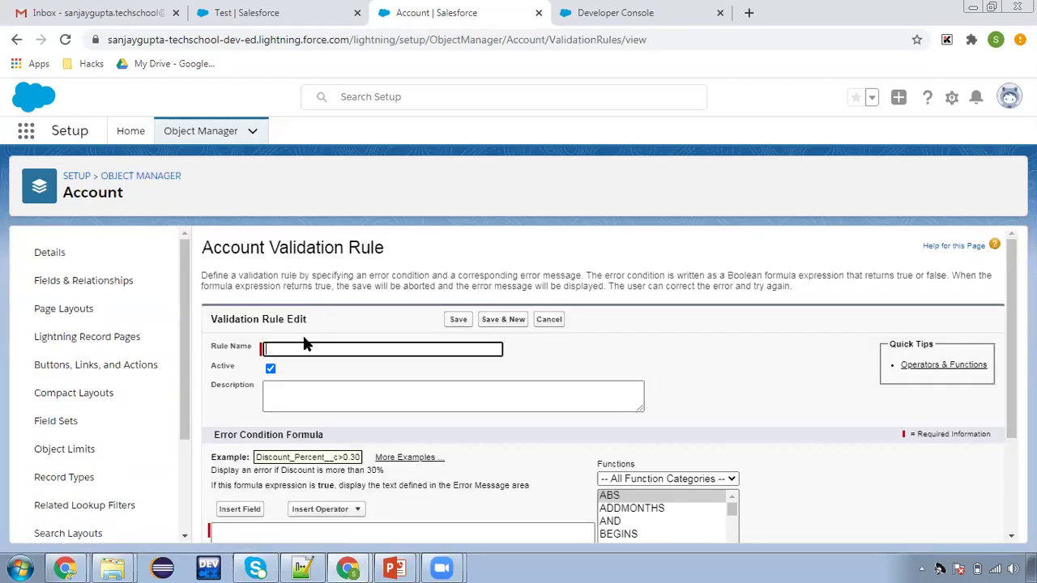
left_click(303, 344)
type("Check A")
key("Down")
key("Return")
- Write the error condition formula ISBLANK(Active__c), inserting the Active field
scroll(457, 372, "down", 2)
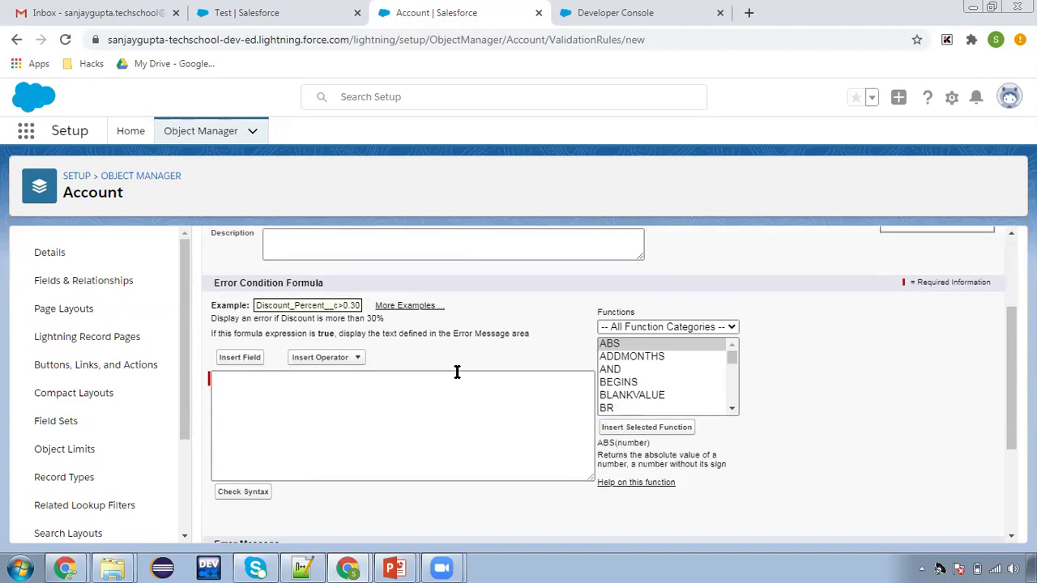
left_click(270, 403)
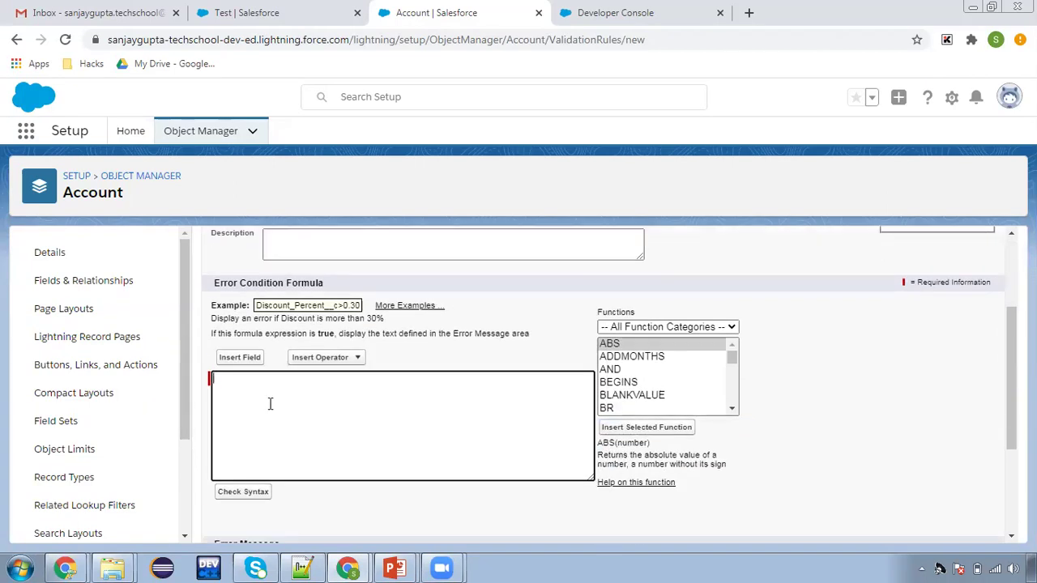
scroll(272, 403, "down", 2)
scroll(272, 404, "up", 2)
type("ISBLANK(")
left_click(240, 357)
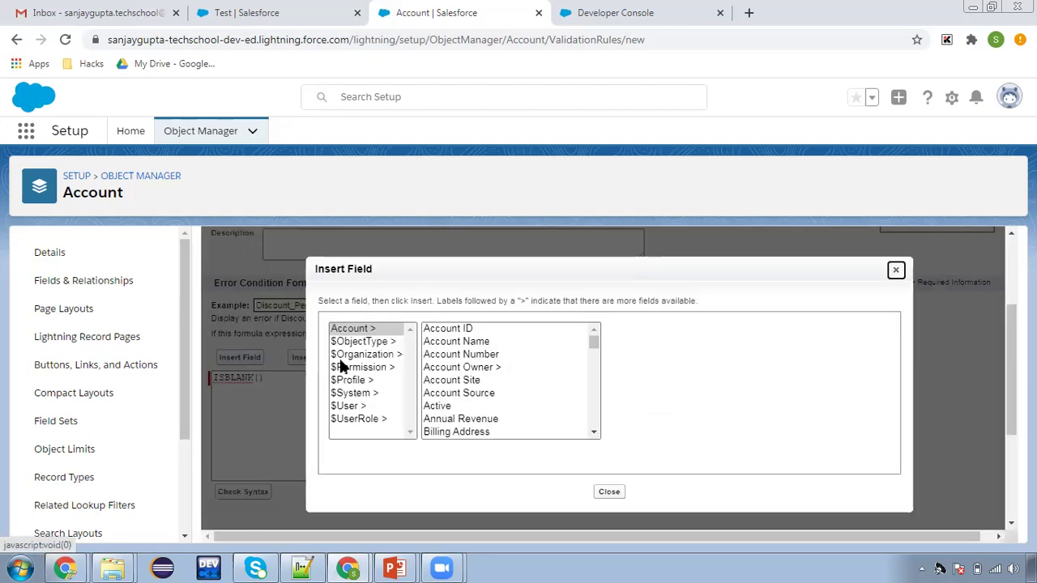
left_click(445, 405)
left_click(649, 412)
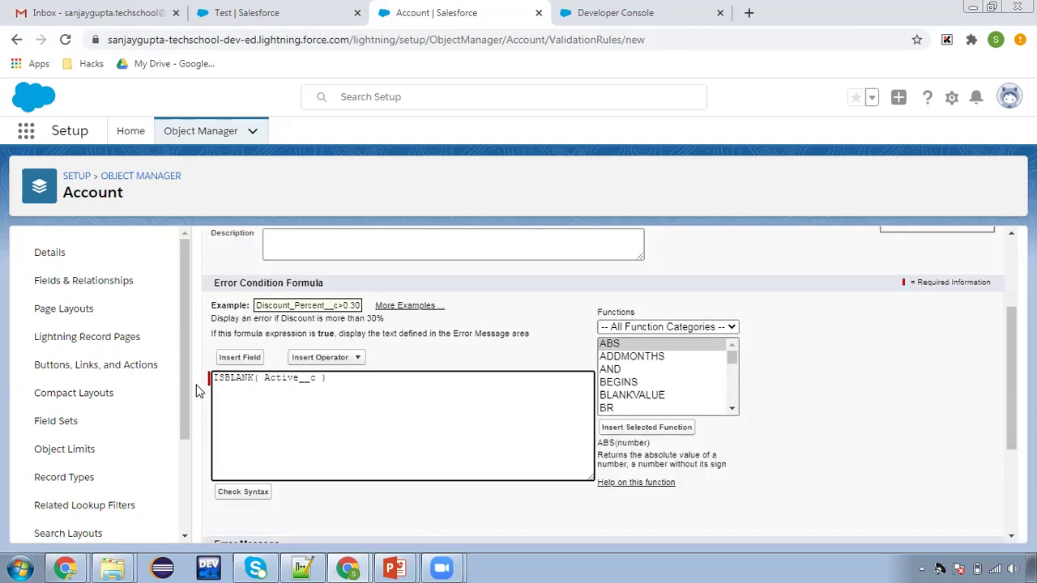
- Enter the error message "Please populate value."
scroll(330, 427, "down", 2)
left_click(327, 447)
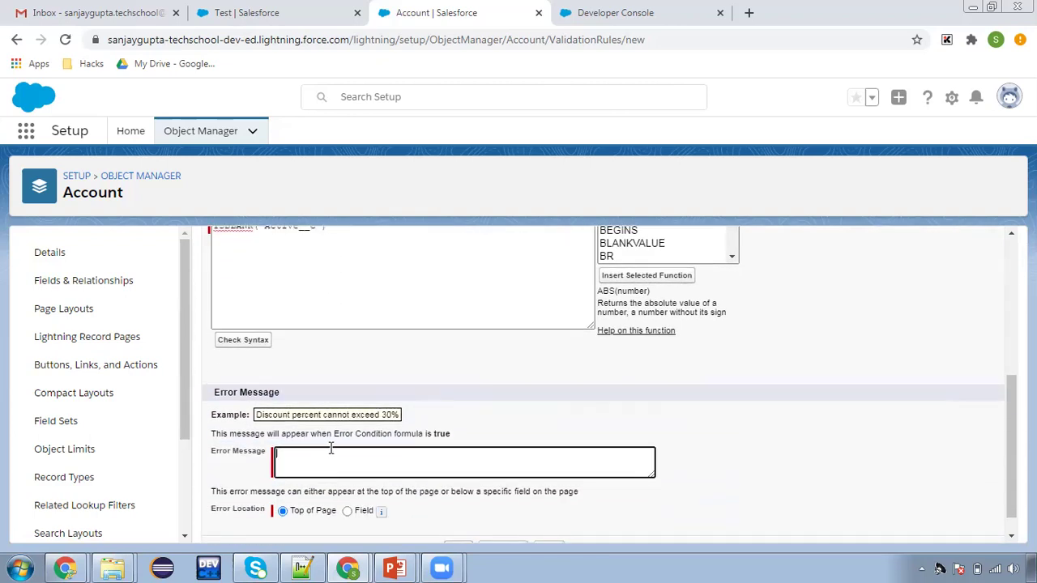
scroll(331, 448, "down", 1)
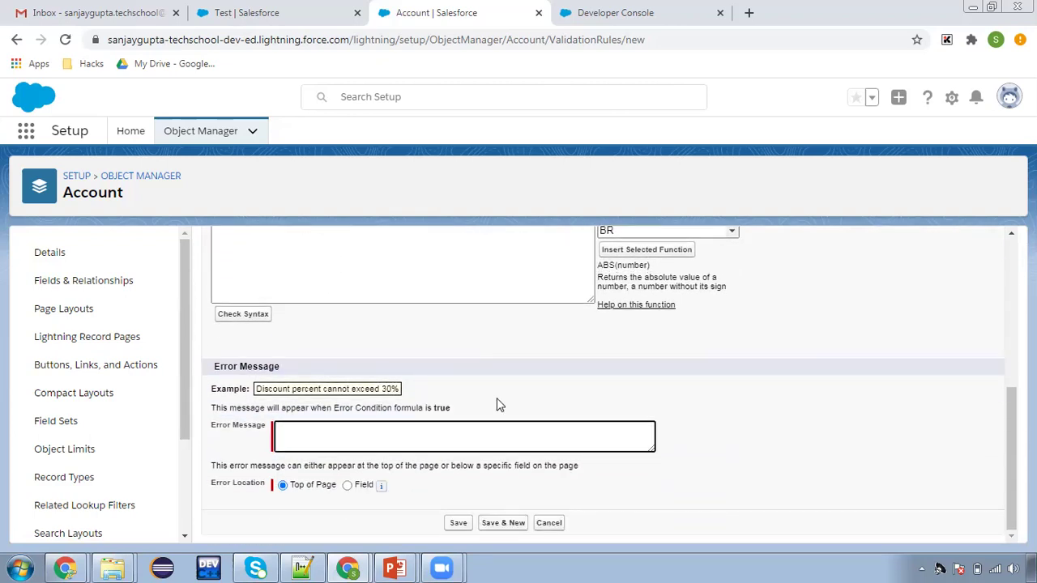
type("Please populate value.")
- Set the error location to the Active field and save the rule
left_click(347, 486)
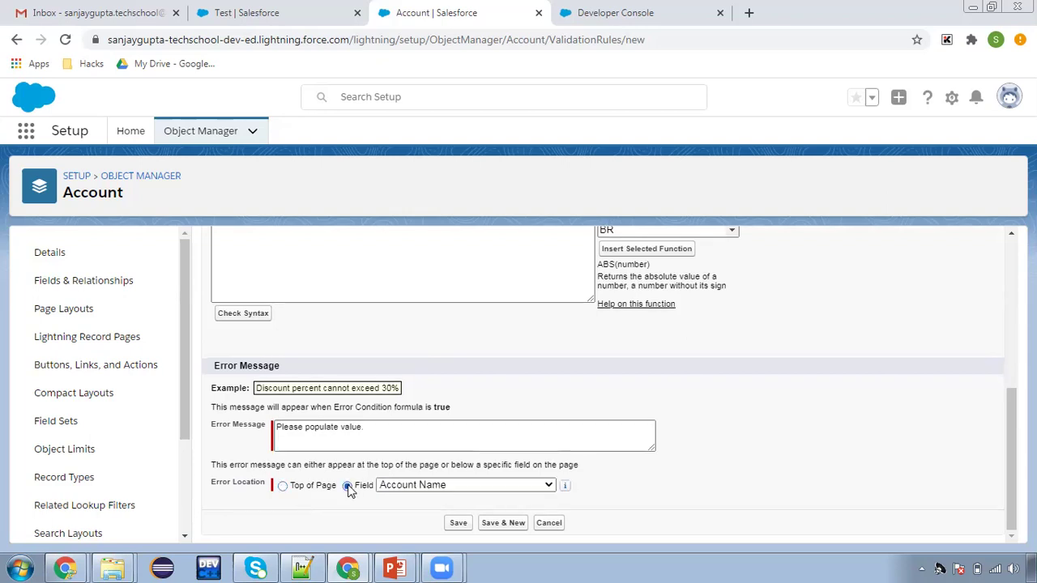
left_click(388, 486)
left_click(405, 268)
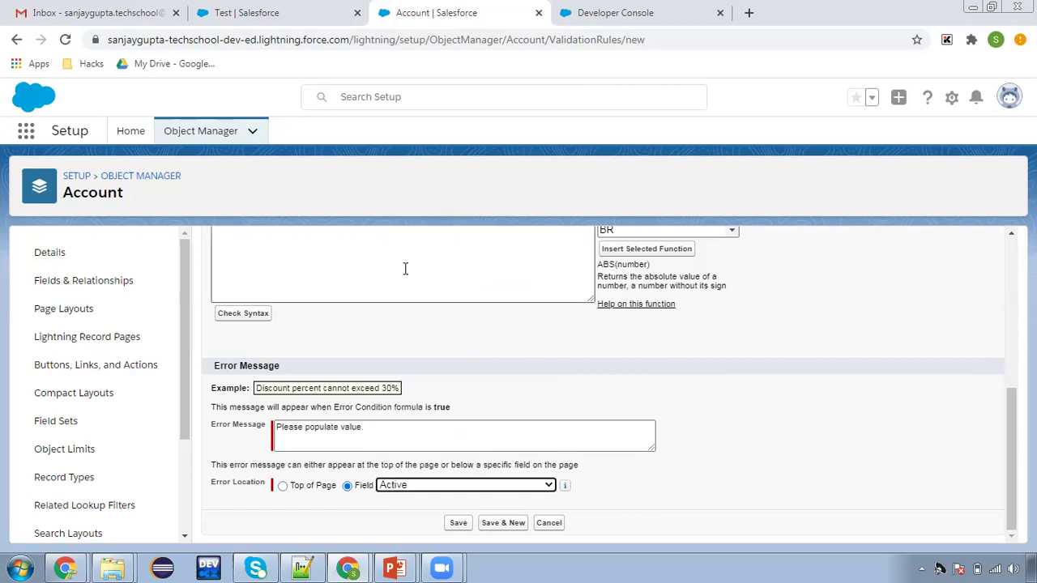
left_click(456, 524)
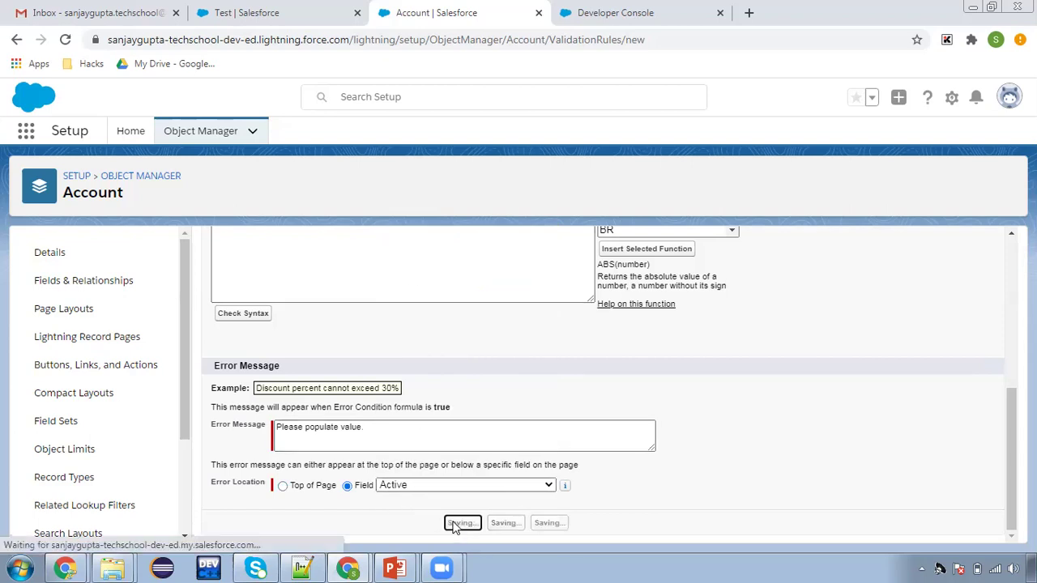
- Wrap Active__c in Text() so the Check_Active formula reads ISBLANK( Text(Active__c) )
left_click(526, 394)
scroll(526, 394, "down", 2)
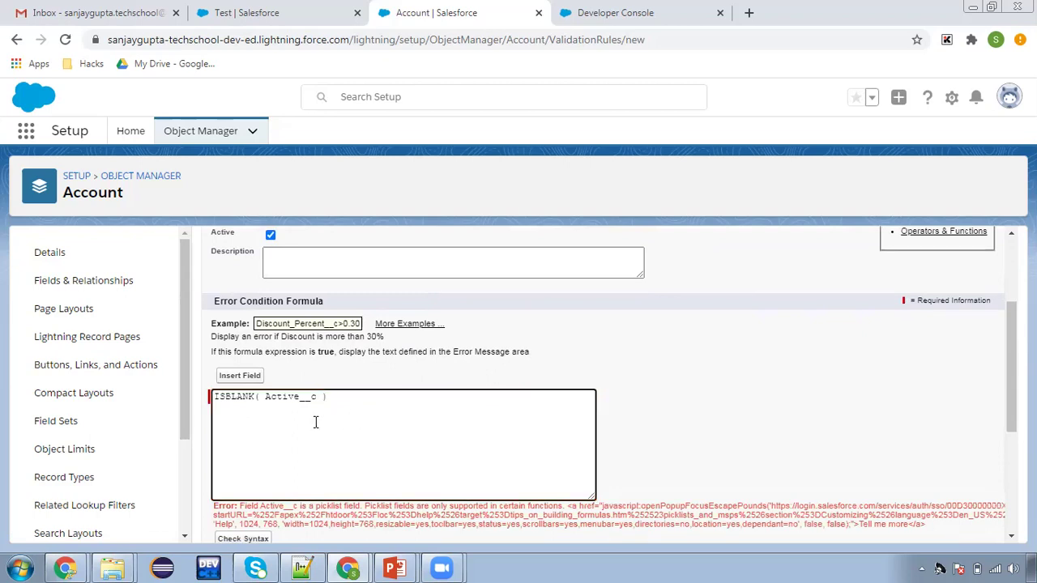
left_click(249, 402)
left_click(260, 409)
scroll(308, 427, "down", 1)
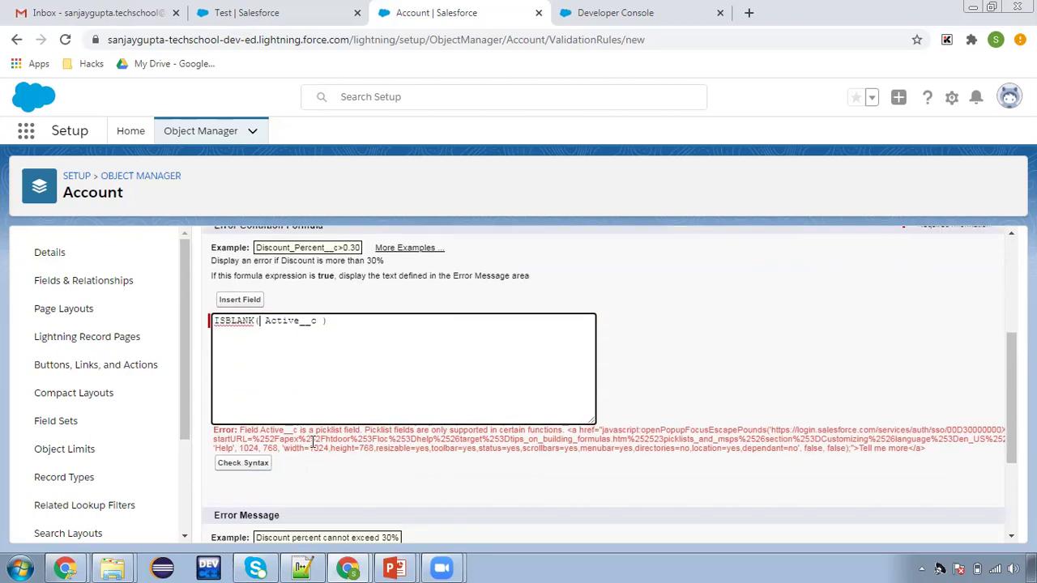
left_click(345, 454)
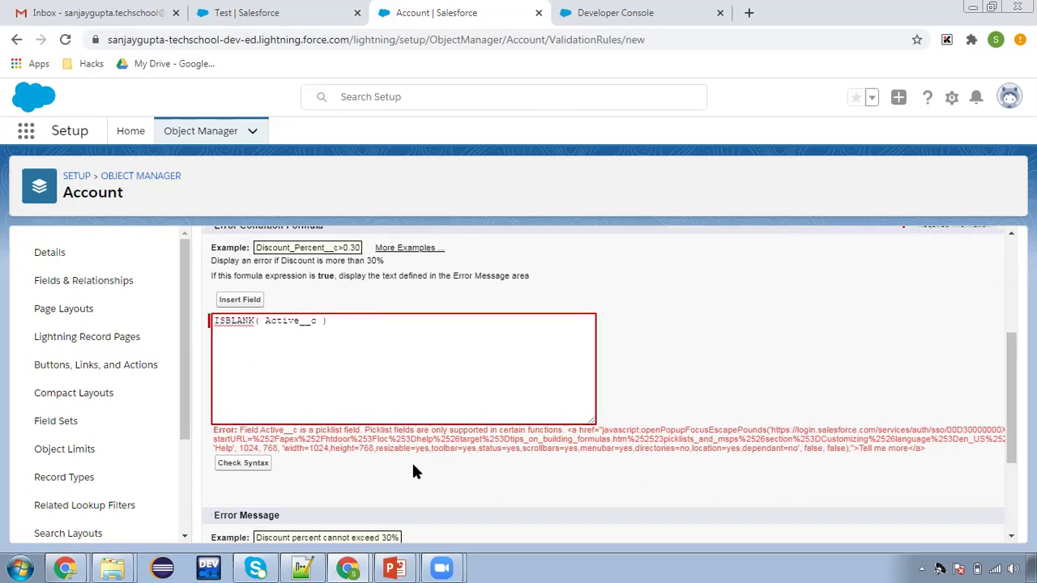
double_click(233, 321)
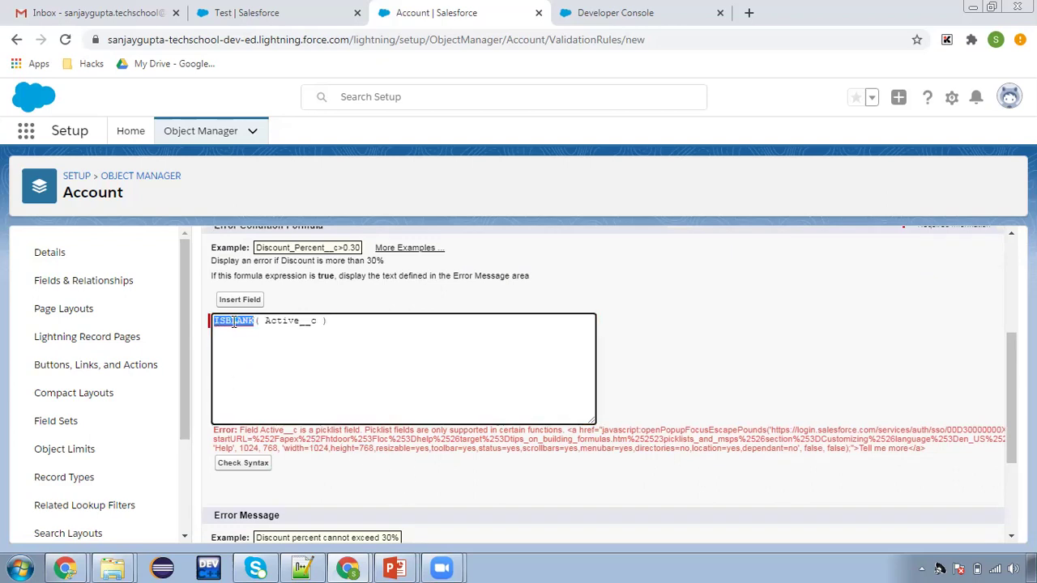
left_click(264, 322)
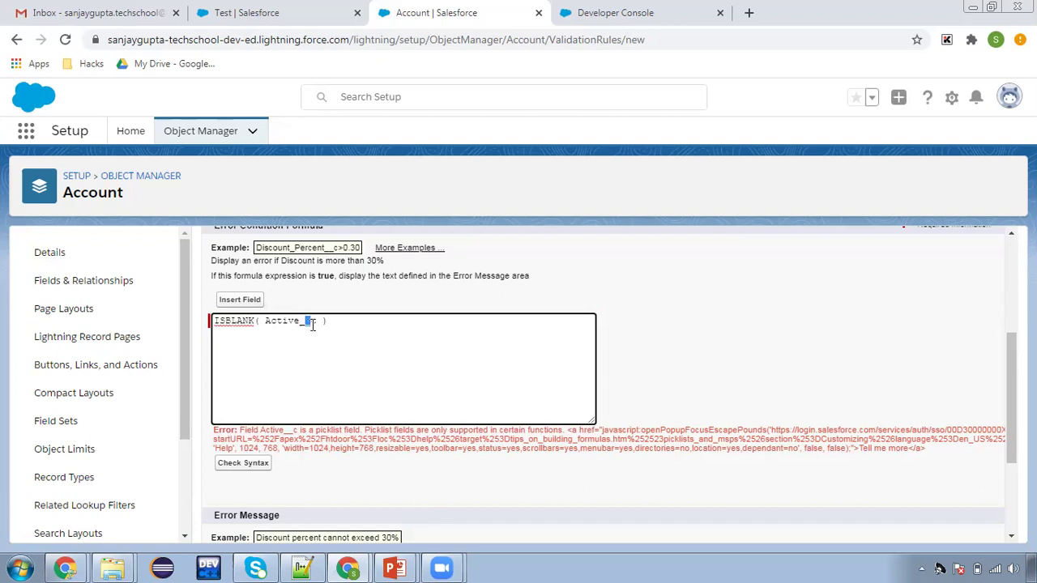
scroll(341, 340, "up", 2)
left_click(344, 396)
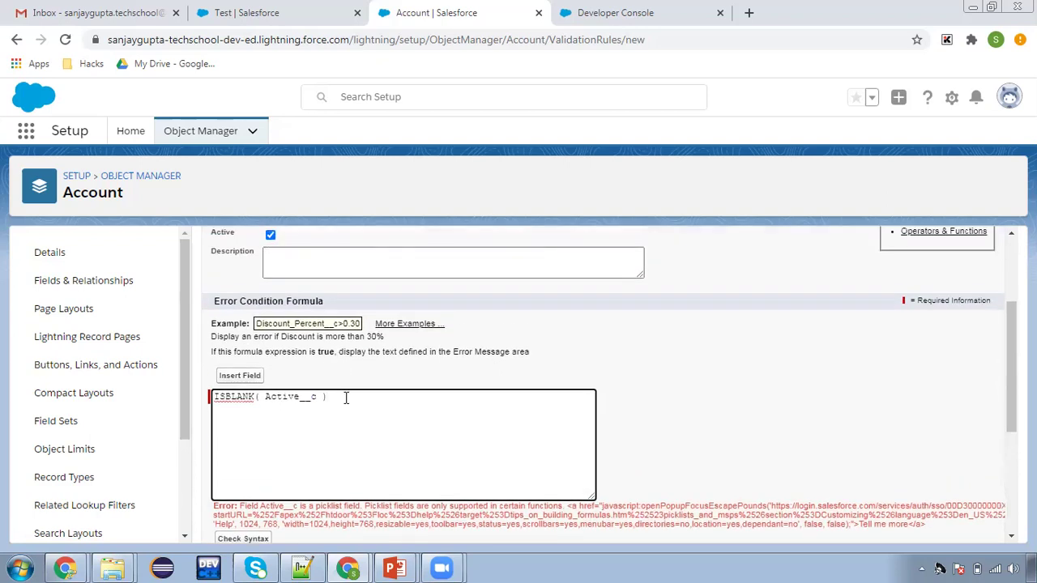
scroll(347, 410, "down", 2)
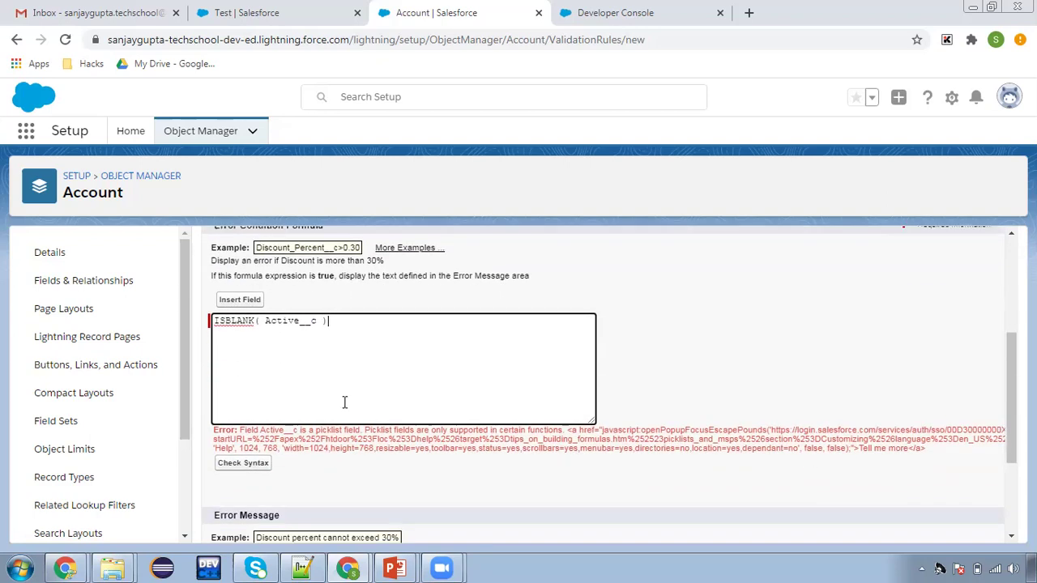
scroll(342, 407, "up", 2)
left_click_drag(327, 397, 193, 418)
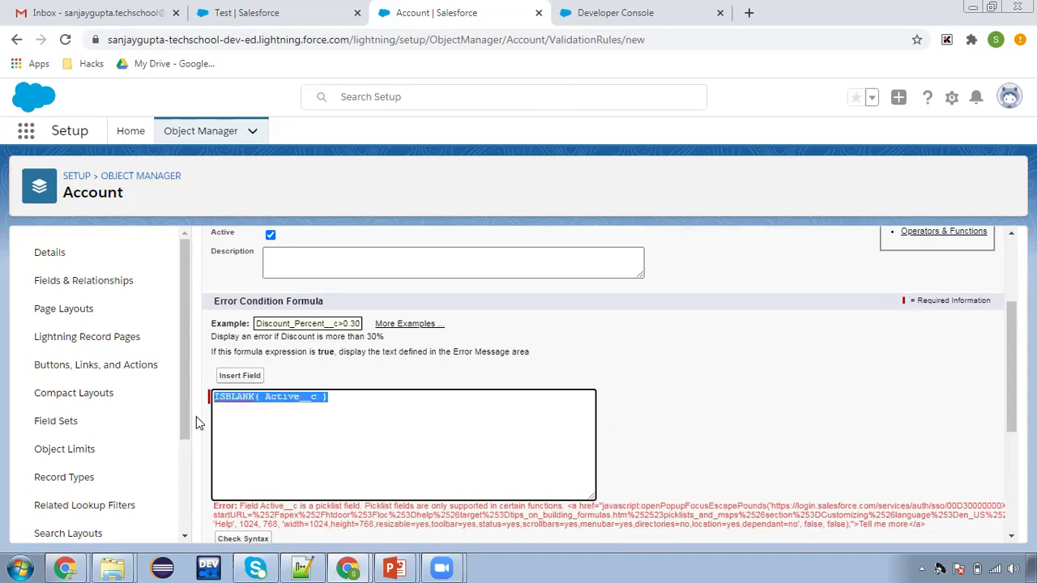
key("Right")
key("Left")
key("Left")
key("Left")
key("Left")
key("Left")
key("Left")
key("Left")
type("Text")
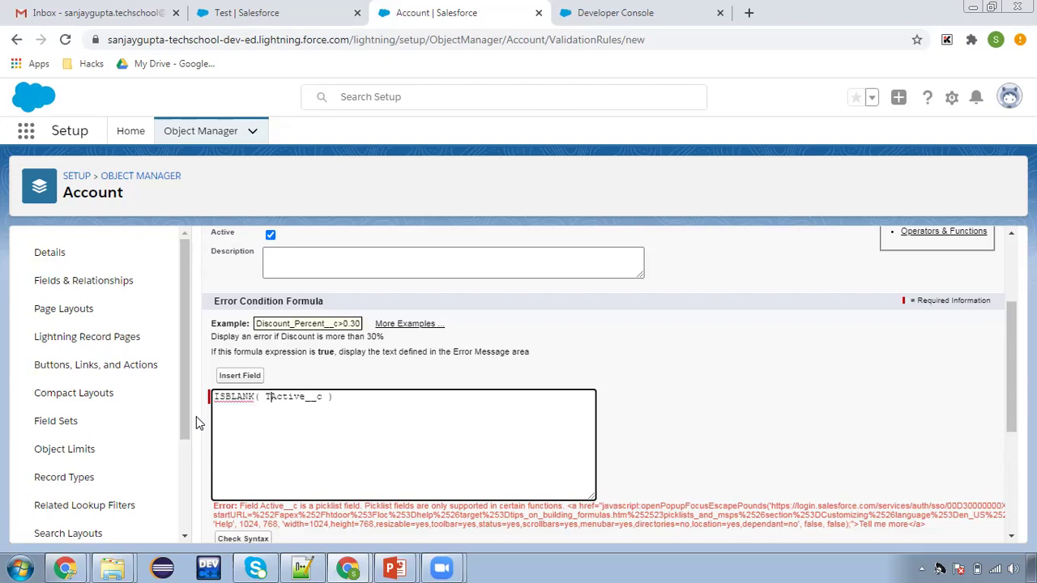
type("(")
key("Right")
key("Right")
key("Right")
key("Right")
key("Right")
key("Right")
key("Right")
key("Right")
key("Right")
type(")")
- Confirm the formula passes the syntax check and save the Check_Active validation rule
scroll(241, 416, "down", 1)
left_click(252, 463)
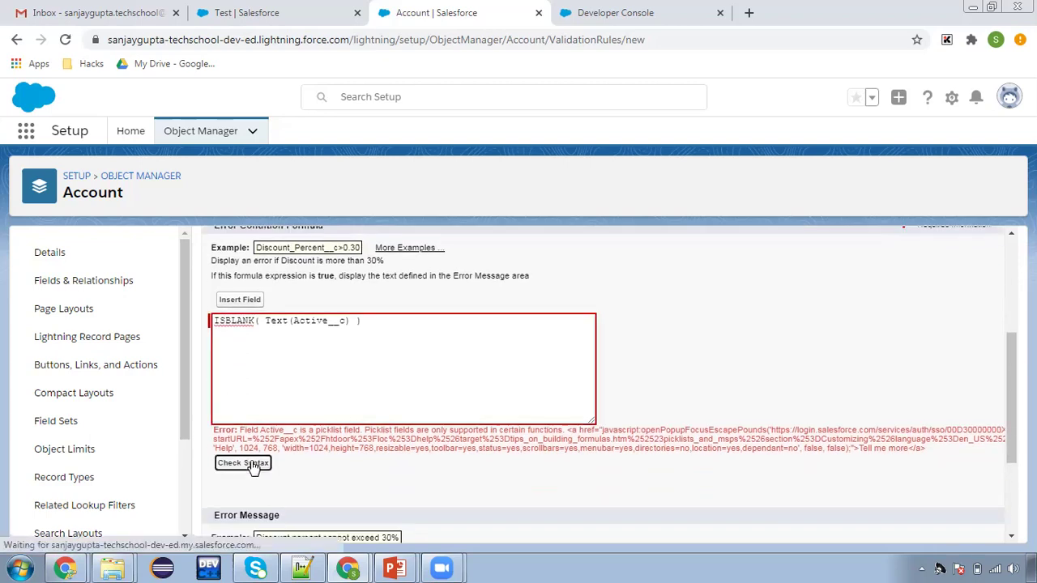
scroll(370, 444, "down", 2)
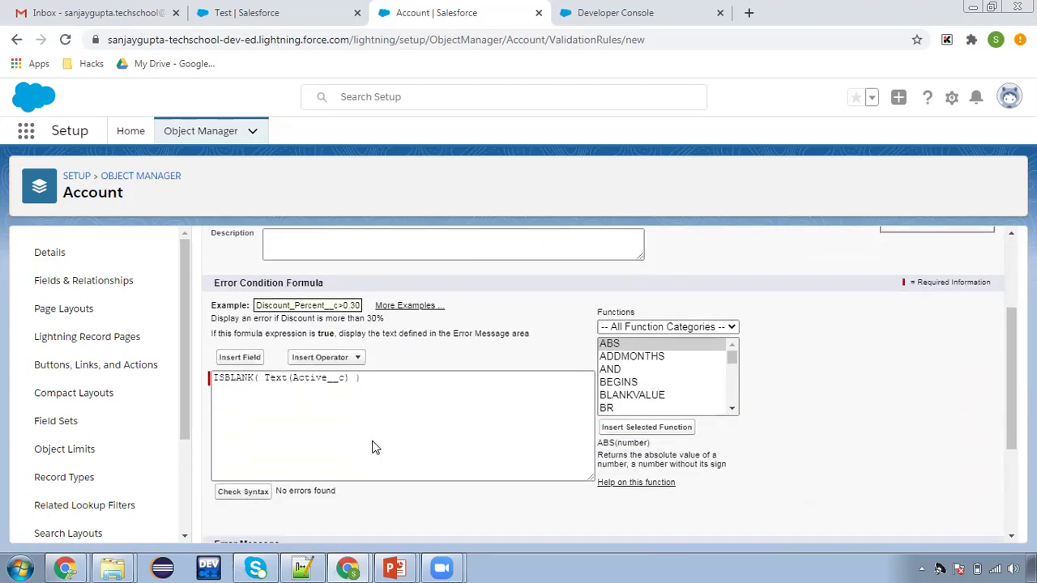
scroll(368, 445, "down", 3)
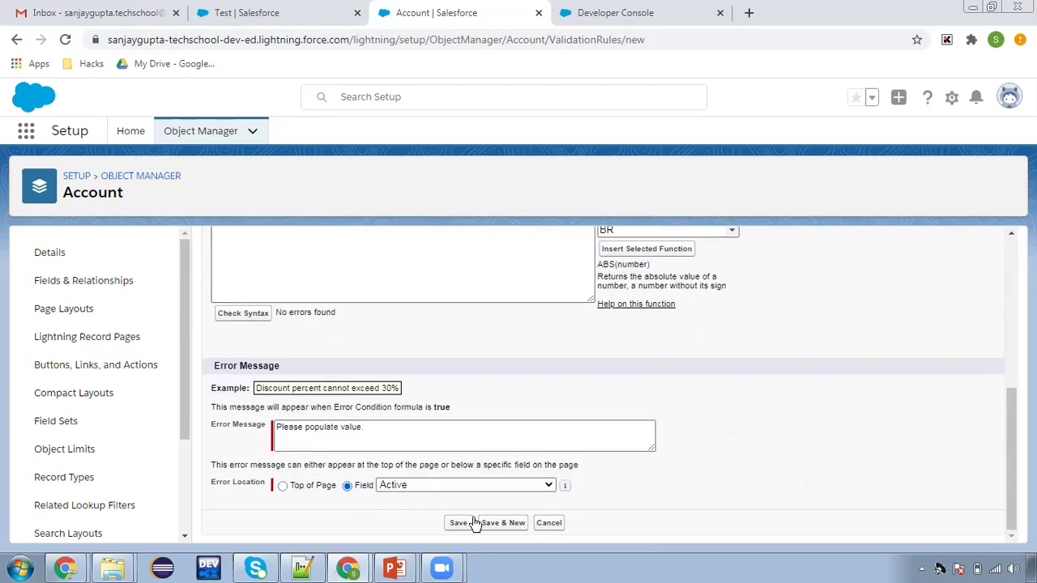
left_click(458, 523)
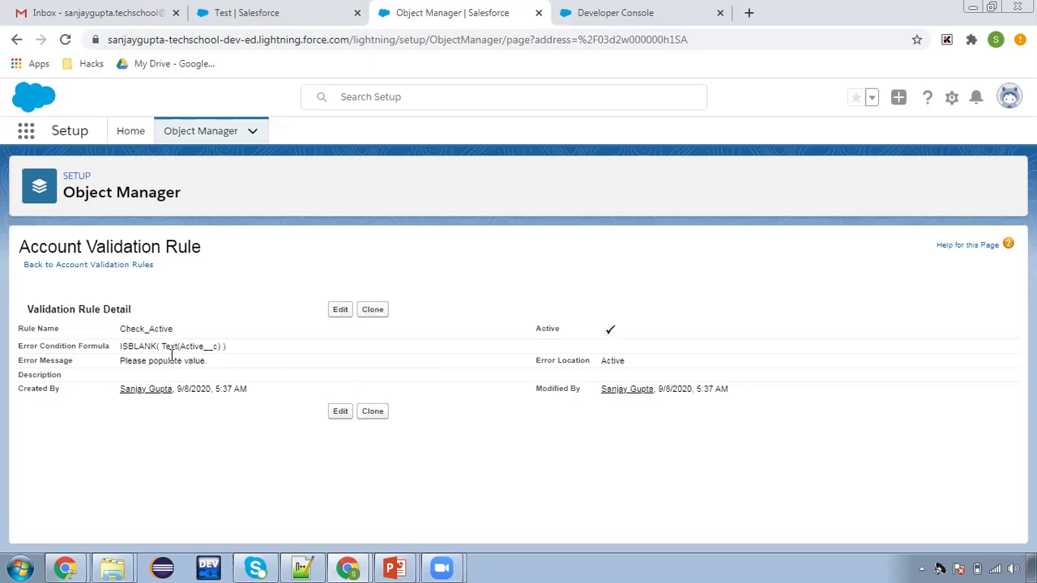
- Review the Text() wrapper in the saved formula, then go to the Accounts list
double_click(164, 346)
left_click(195, 347)
left_click(261, 12)
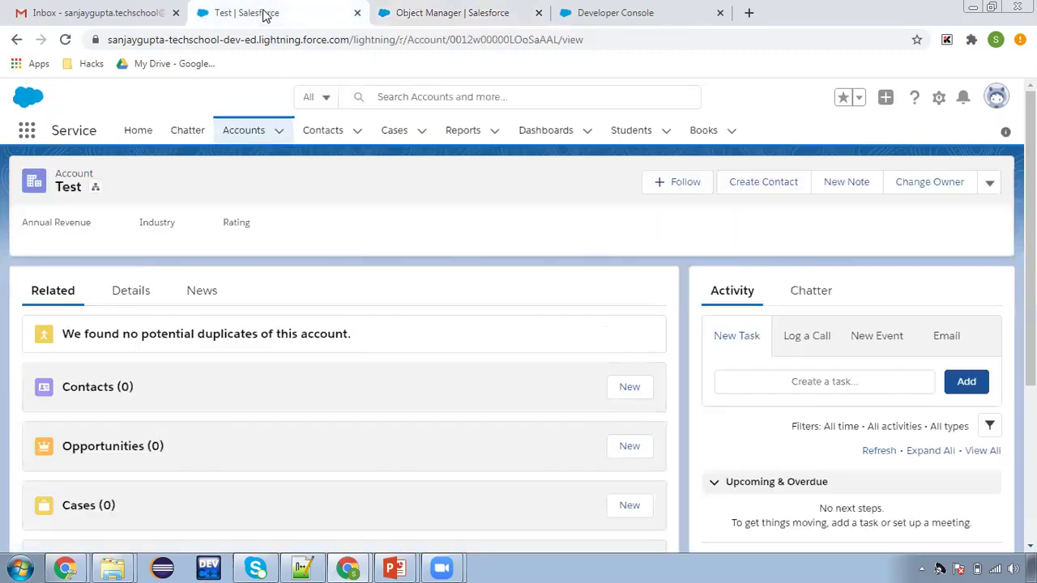
left_click(250, 133)
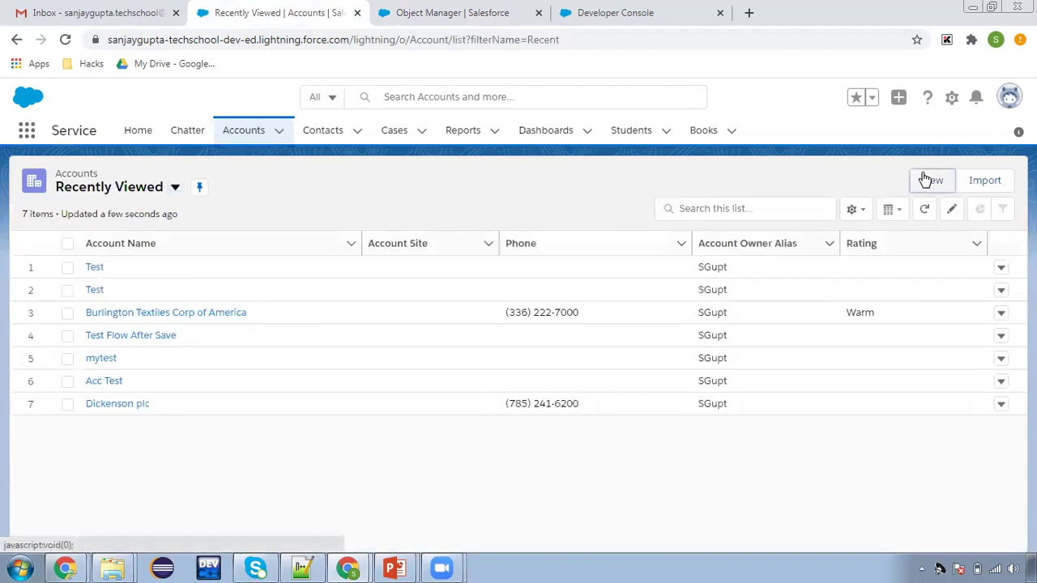
- Try saving a new account named Test without Active, then cancel the form
left_click(923, 180)
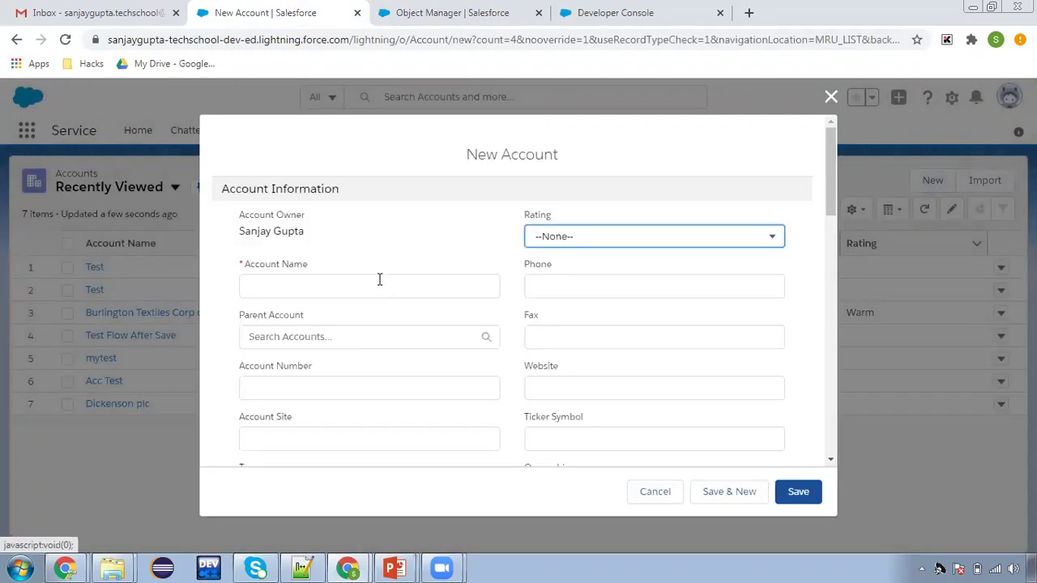
type("Test")
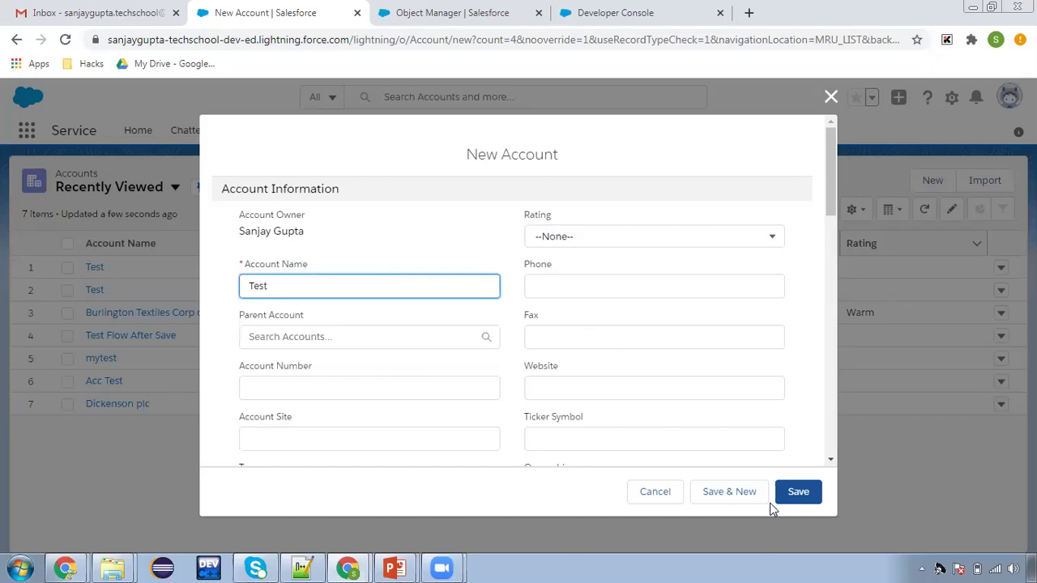
left_click(802, 500)
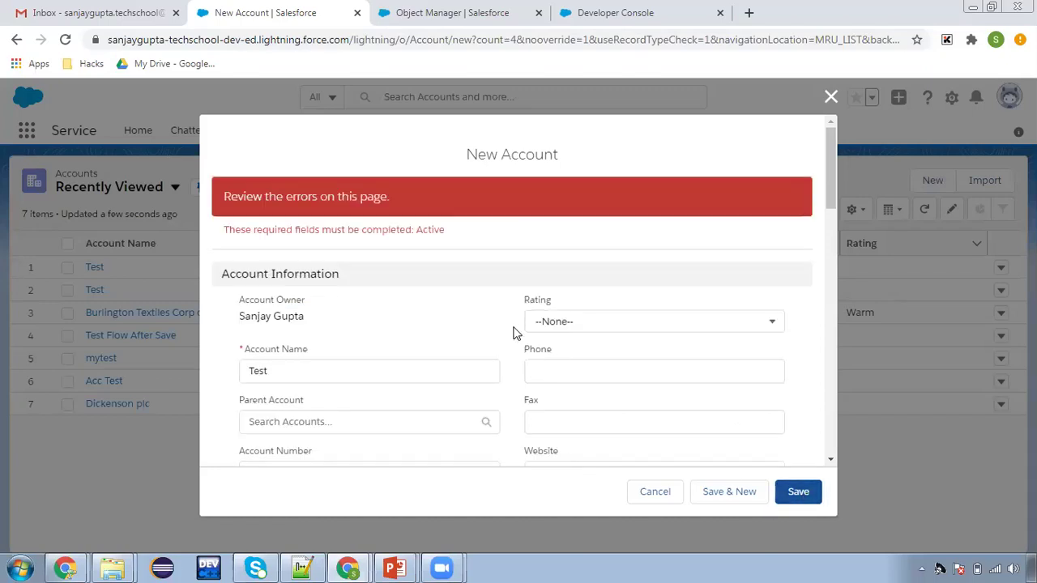
scroll(456, 327, "down", 3)
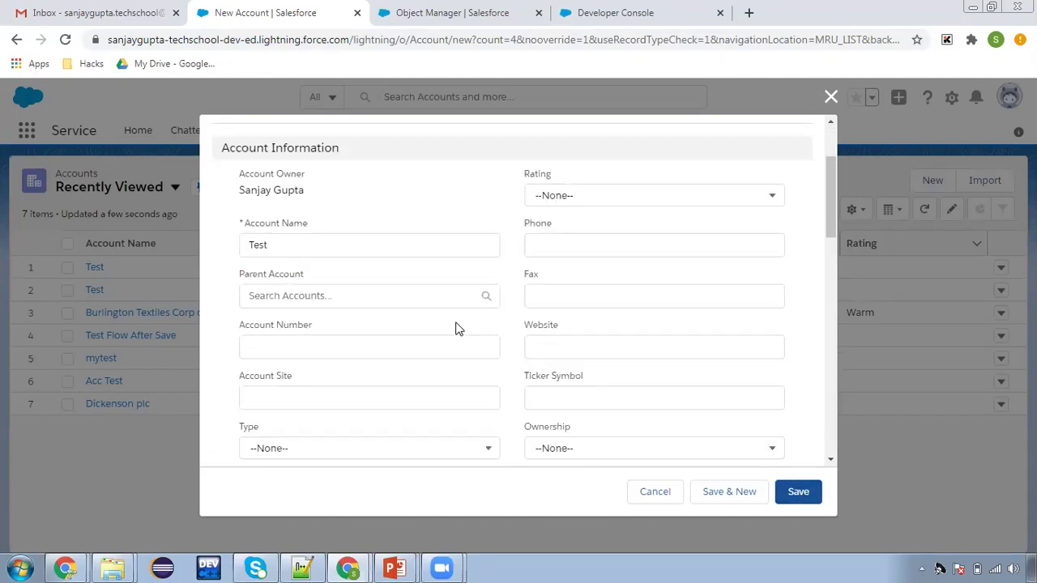
left_click(654, 492)
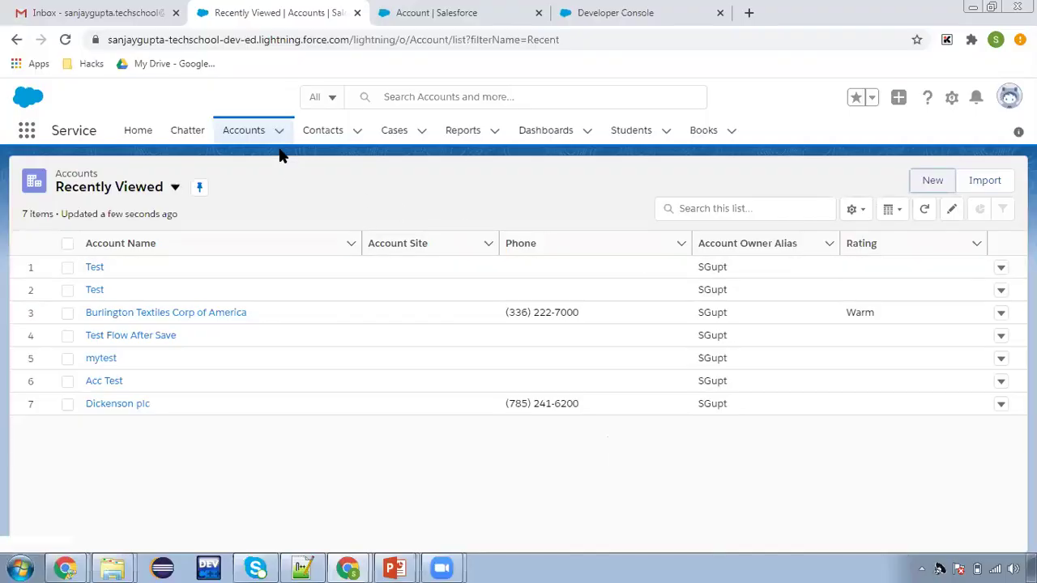
- Name another new account Test and attempt to save it with Active blank
left_click(930, 180)
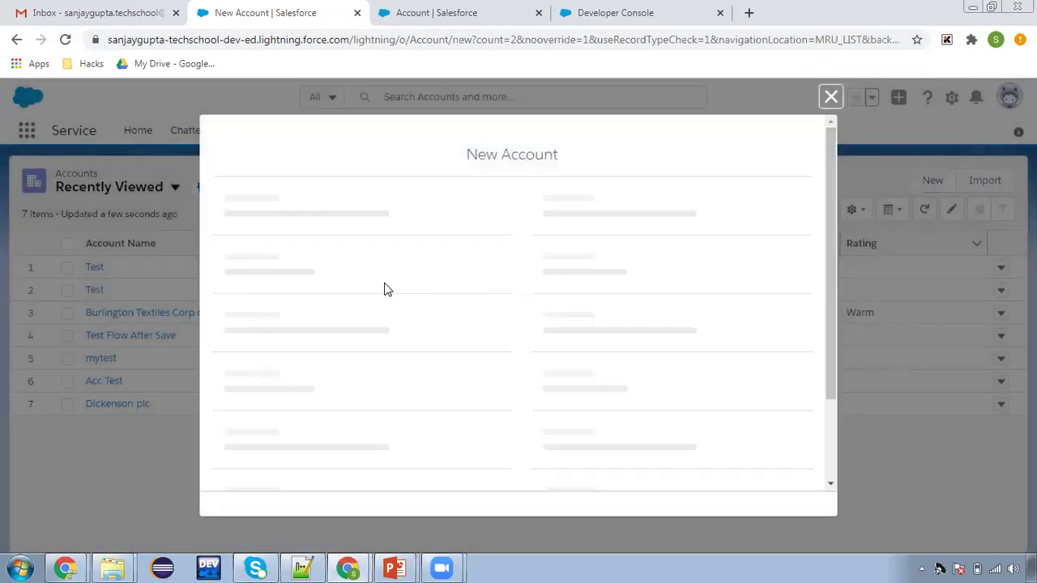
left_click(330, 277)
type("Test")
scroll(463, 308, "down", 2)
scroll(433, 388, "down", 3)
left_click(798, 490)
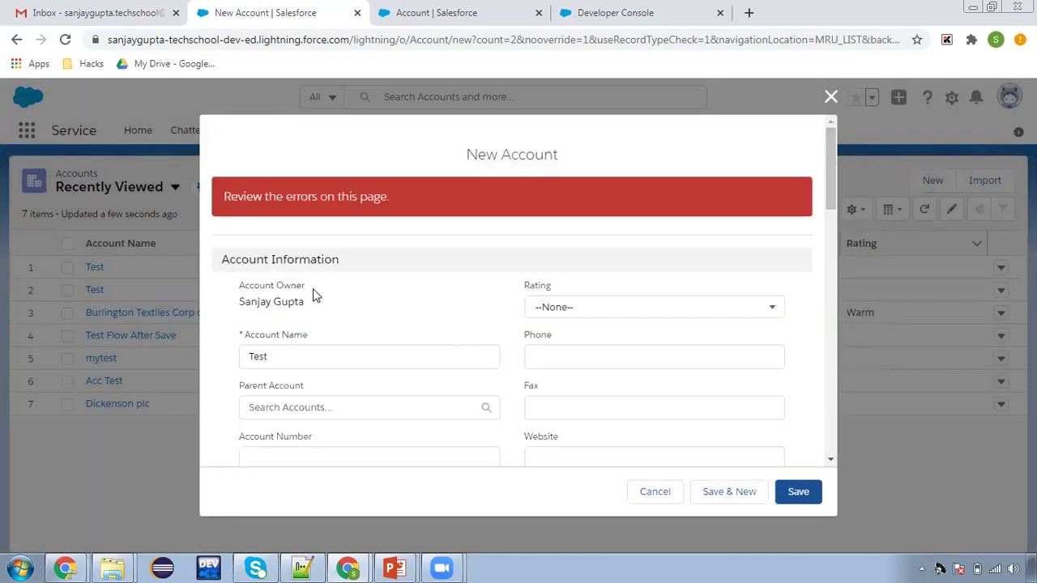
- Find the 'Please populate value' error on Active, cancel, and return to the Check_Active rule
scroll(401, 382, "down", 10)
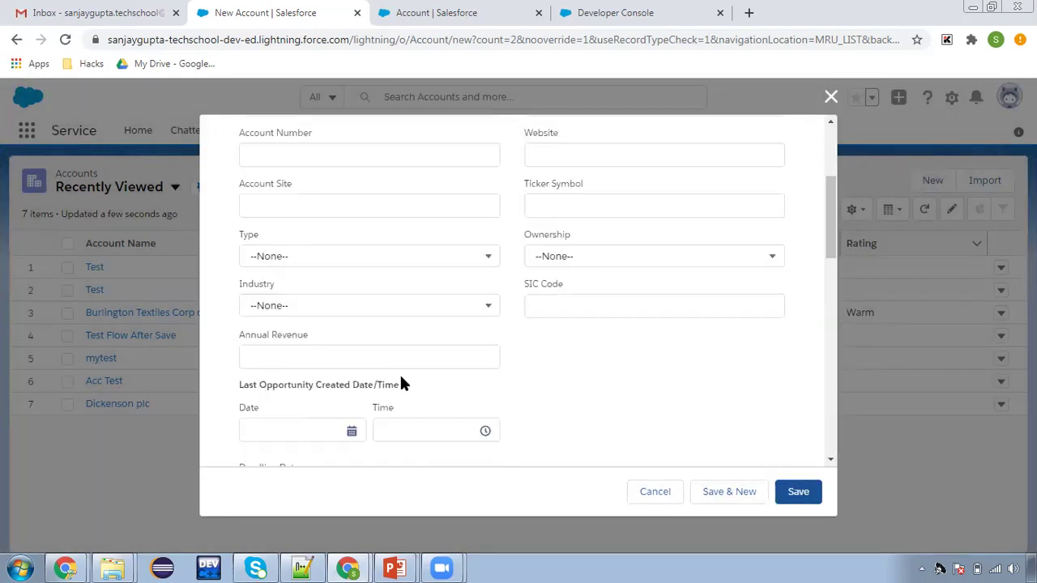
scroll(400, 389, "down", 5)
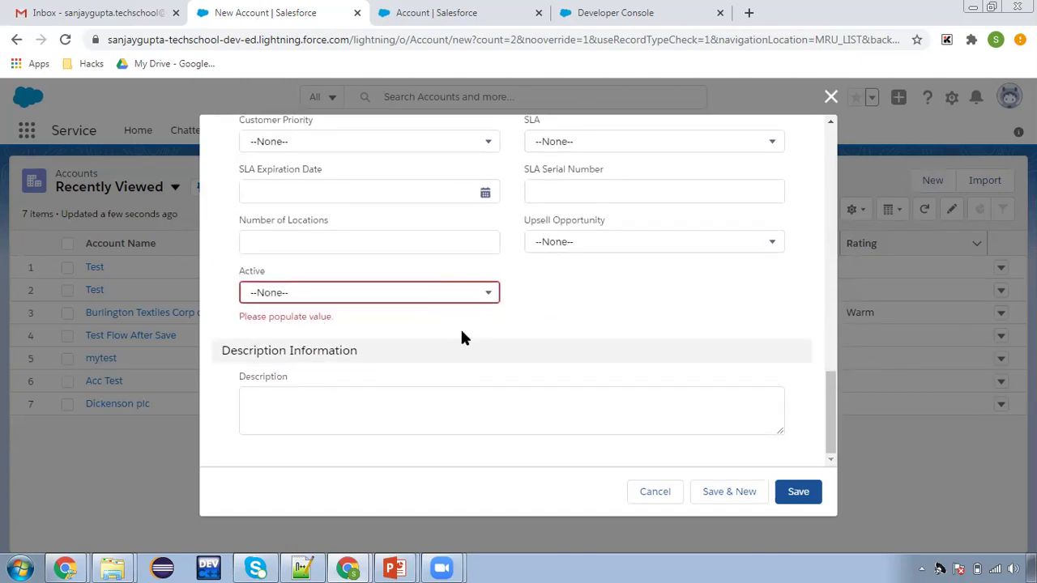
left_click(654, 491)
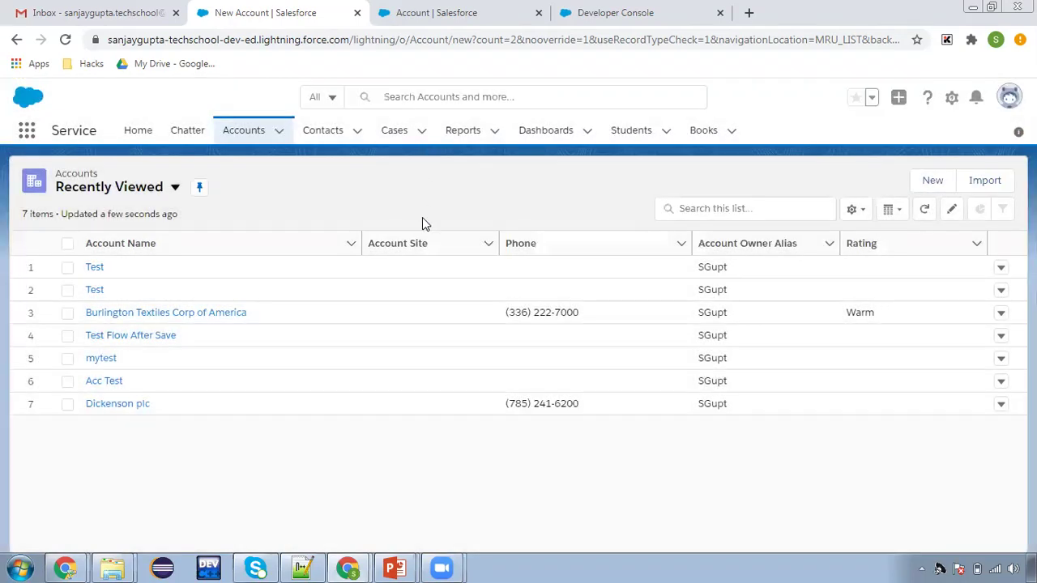
left_click(458, 14)
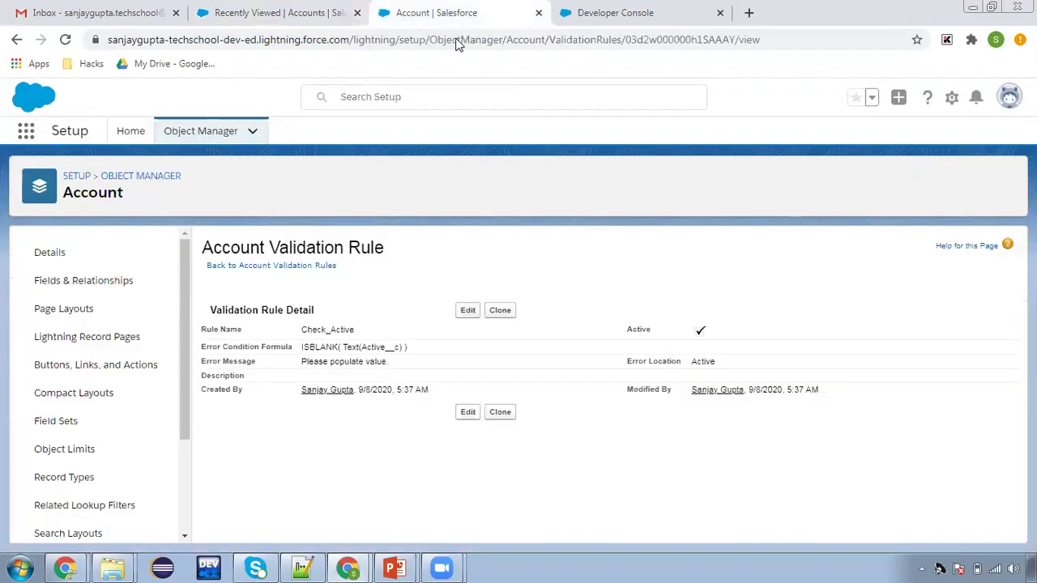
- Prepend ISNEW() && to the Check_Active formula and save the rule
left_click(469, 310)
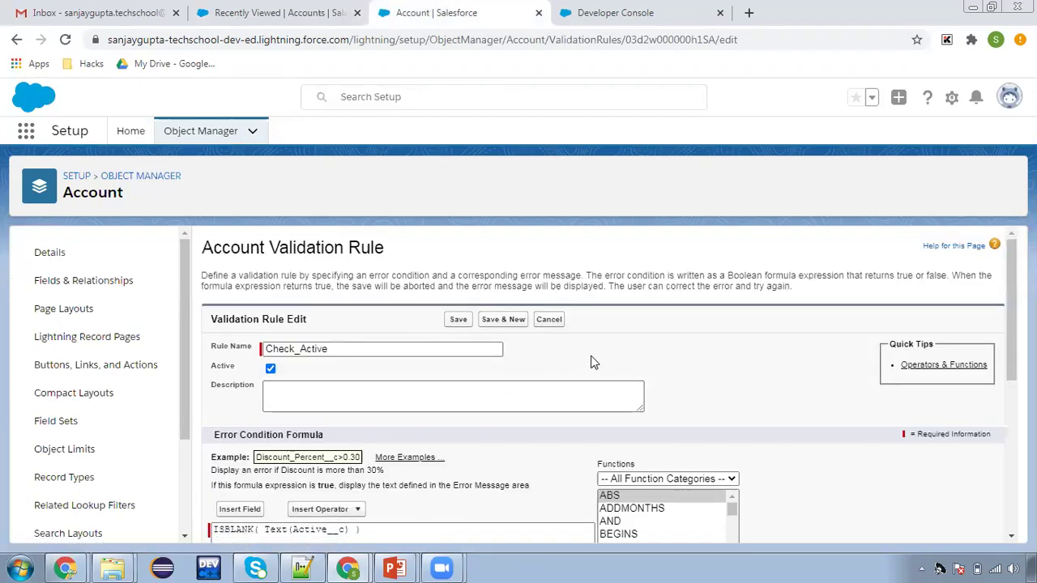
scroll(592, 362, "down", 2)
left_click(229, 377)
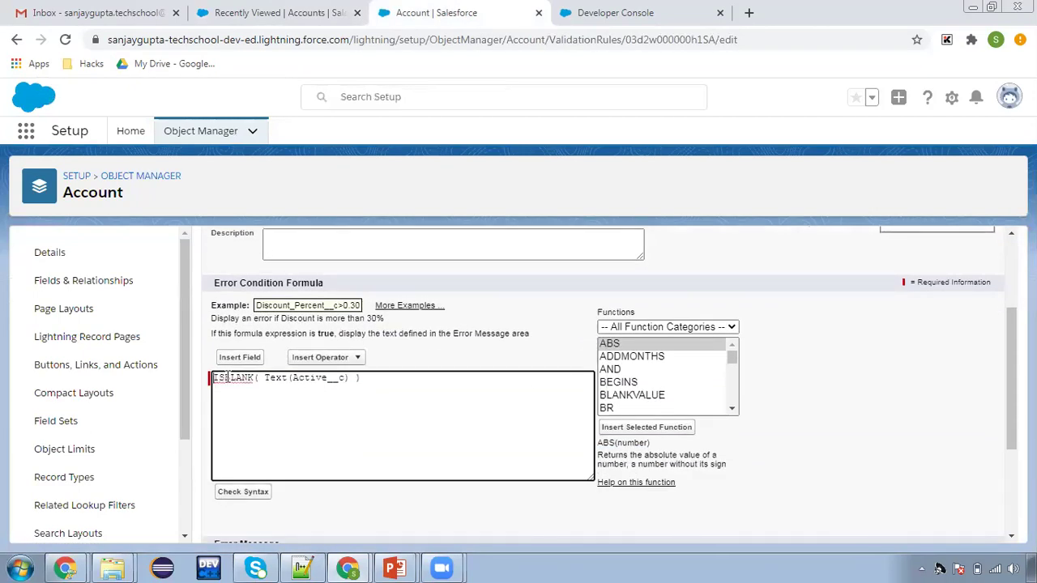
type("ISNEW()")
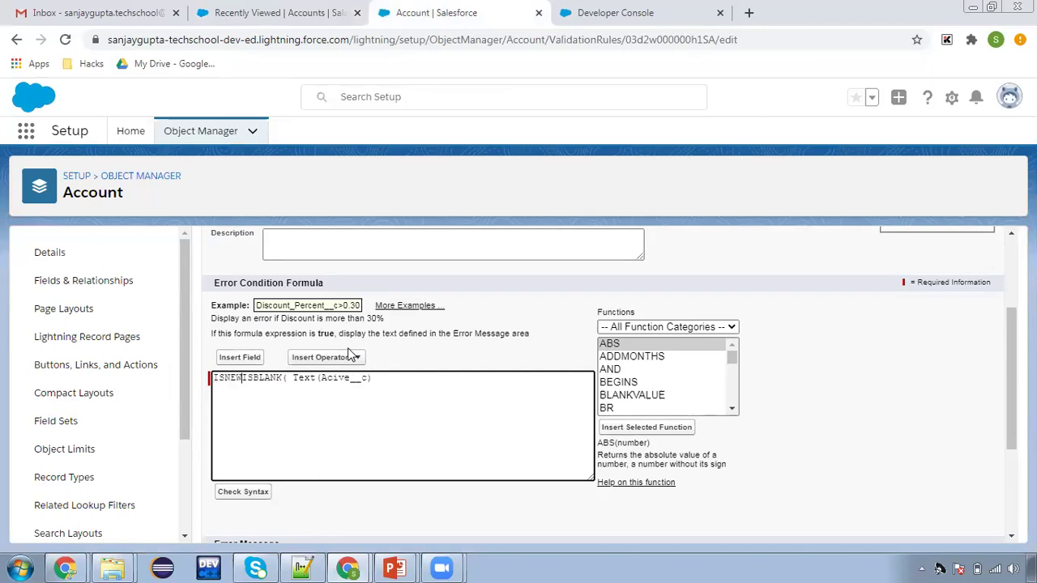
type(" &&")
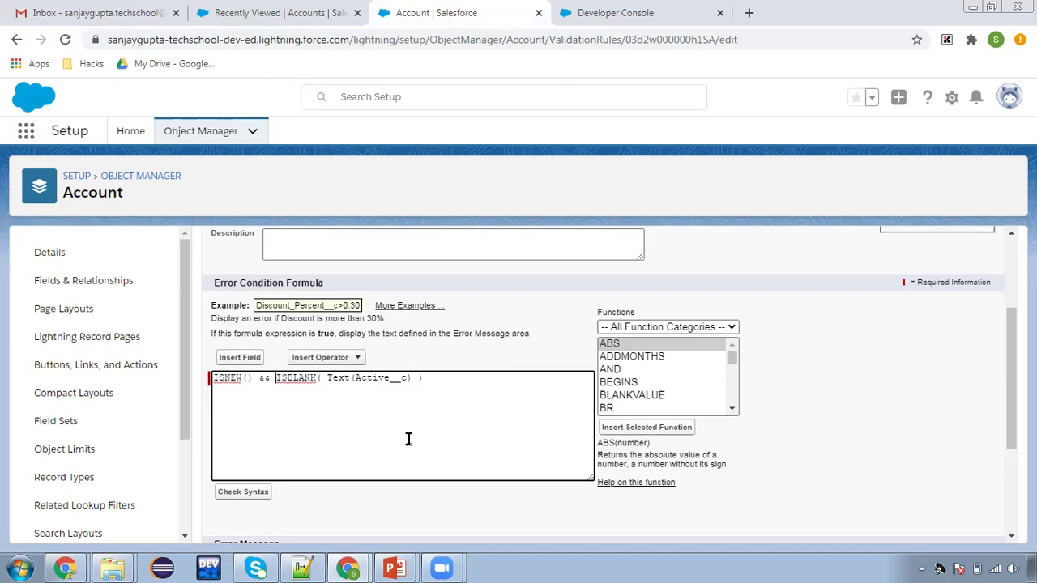
scroll(408, 438, "up", 2)
left_click(460, 320)
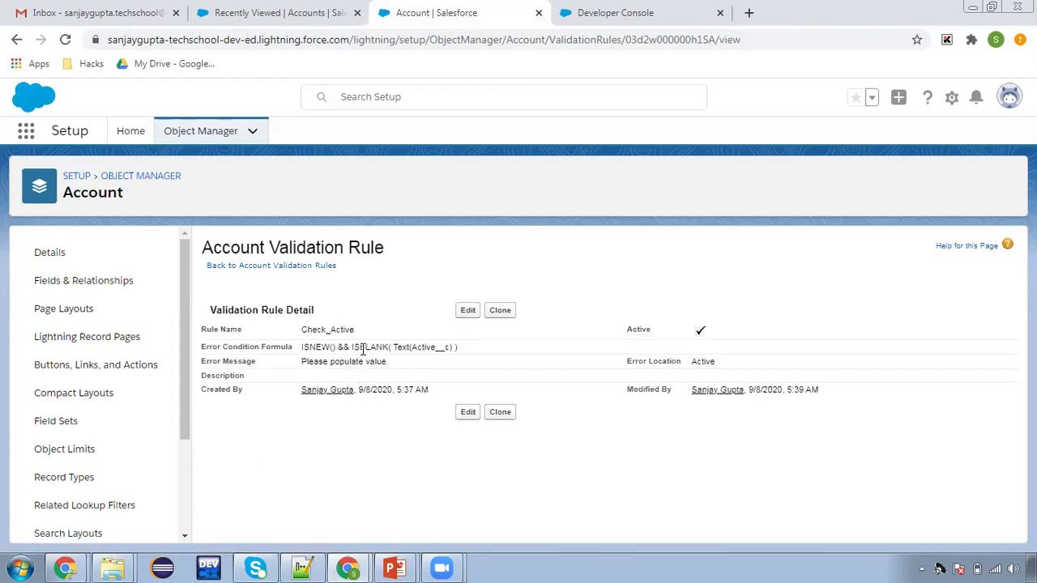
- Create a new account named Test, confirm saving fails without Active, and cancel it
left_click(279, 14)
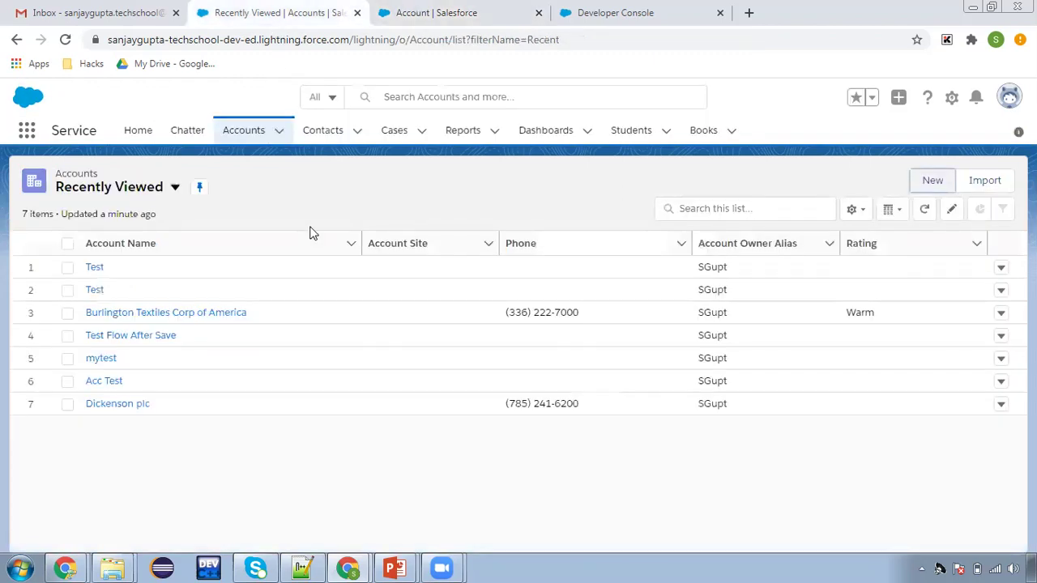
left_click(915, 182)
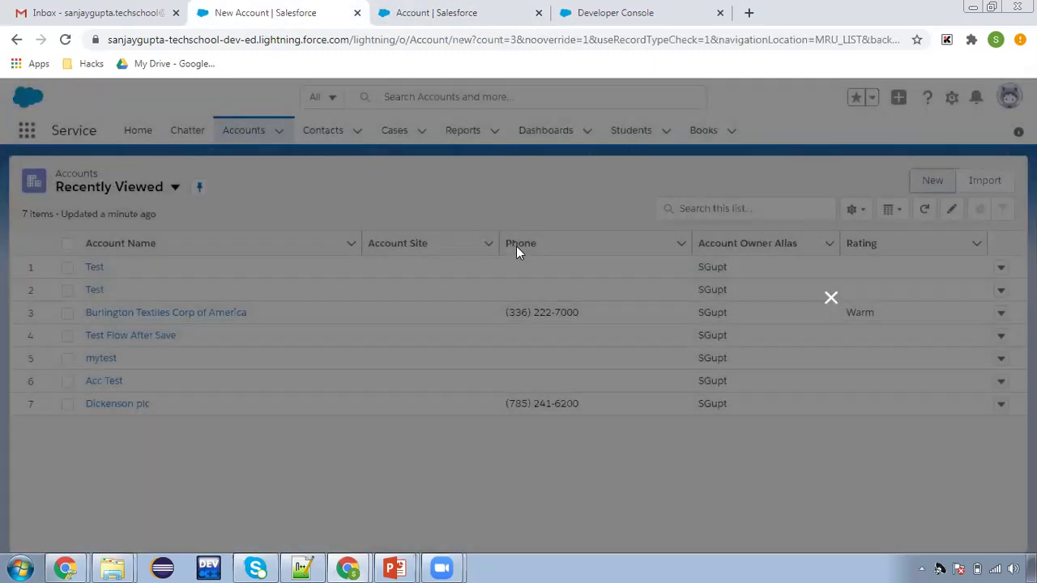
left_click(370, 287)
type("Test")
left_click(797, 494)
scroll(481, 423, "down", 15)
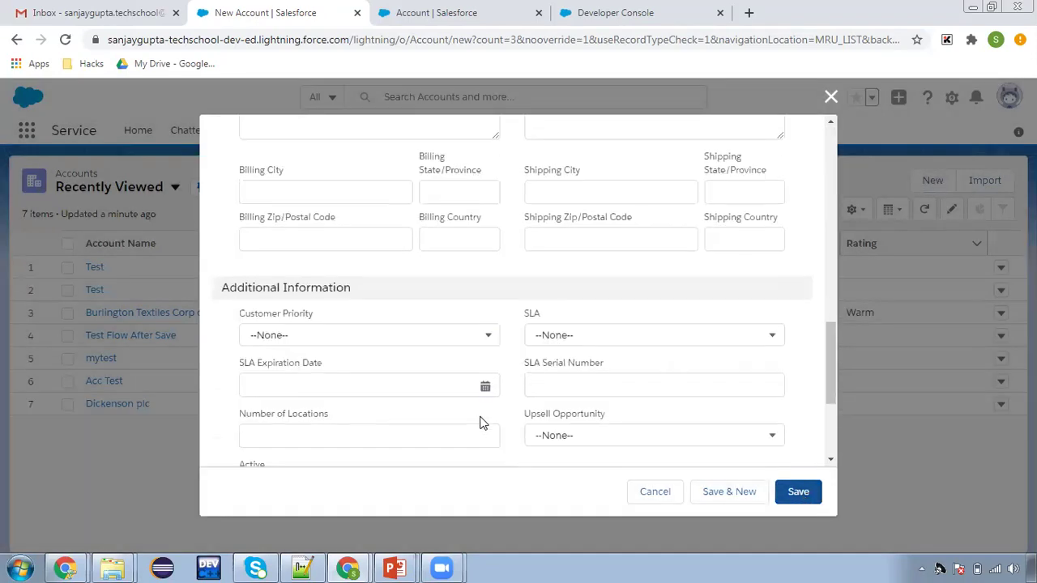
left_click(661, 493)
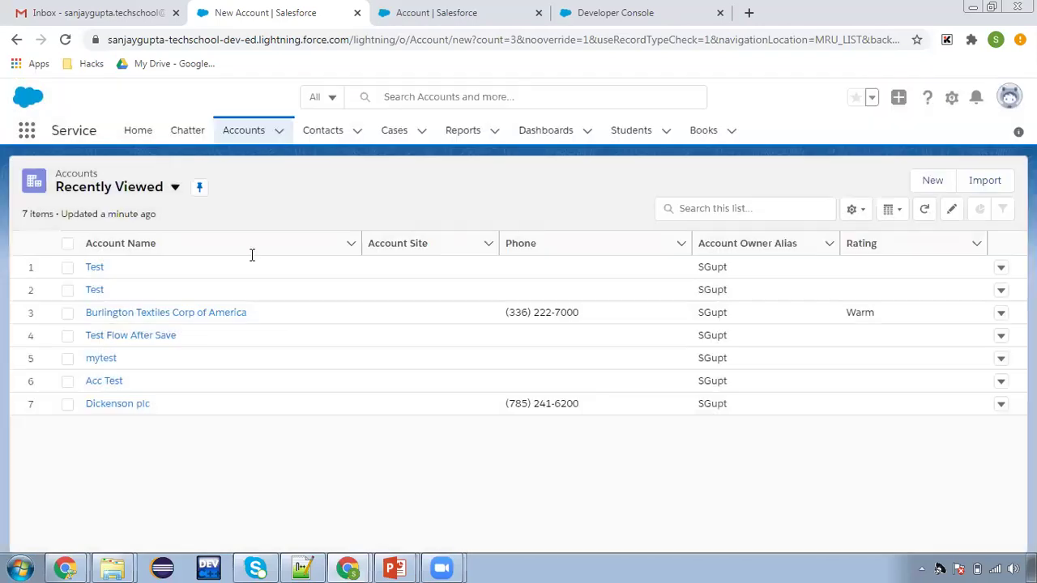
- Set Active to --None-- on the existing Test account, save it, and revisit the ISNEW() rule formula
left_click(65, 40)
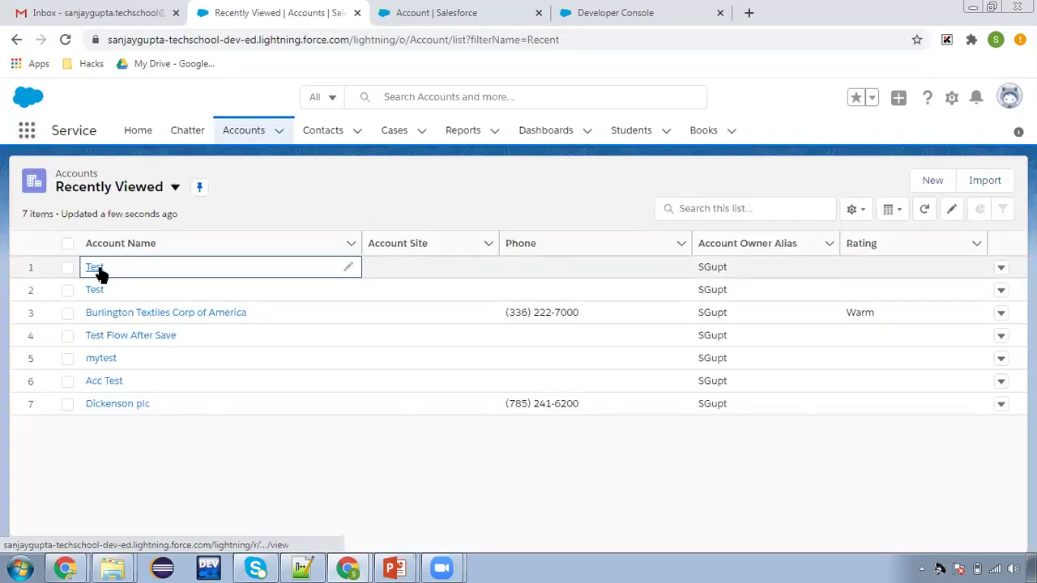
left_click(95, 268)
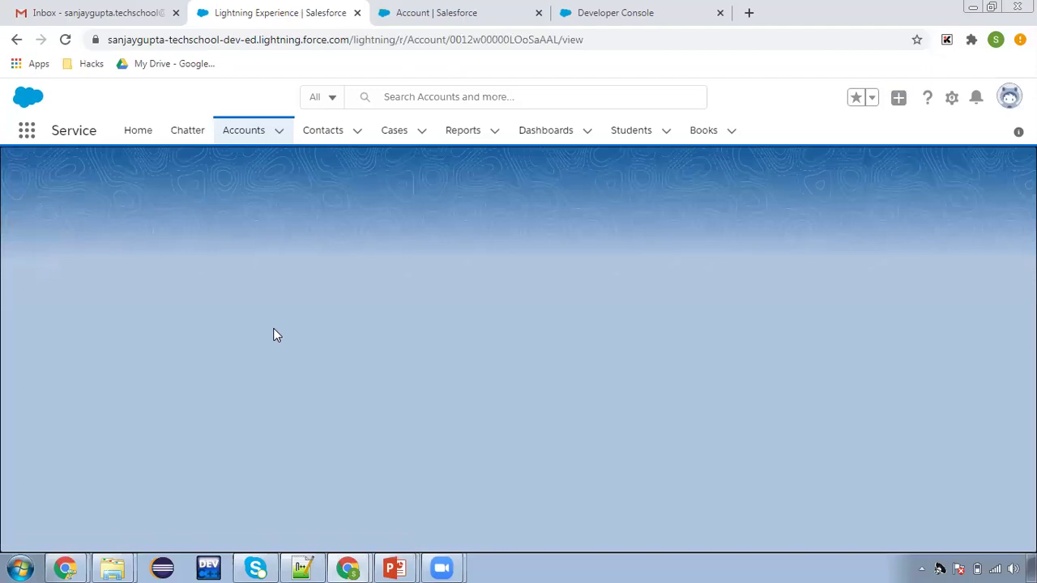
left_click(136, 292)
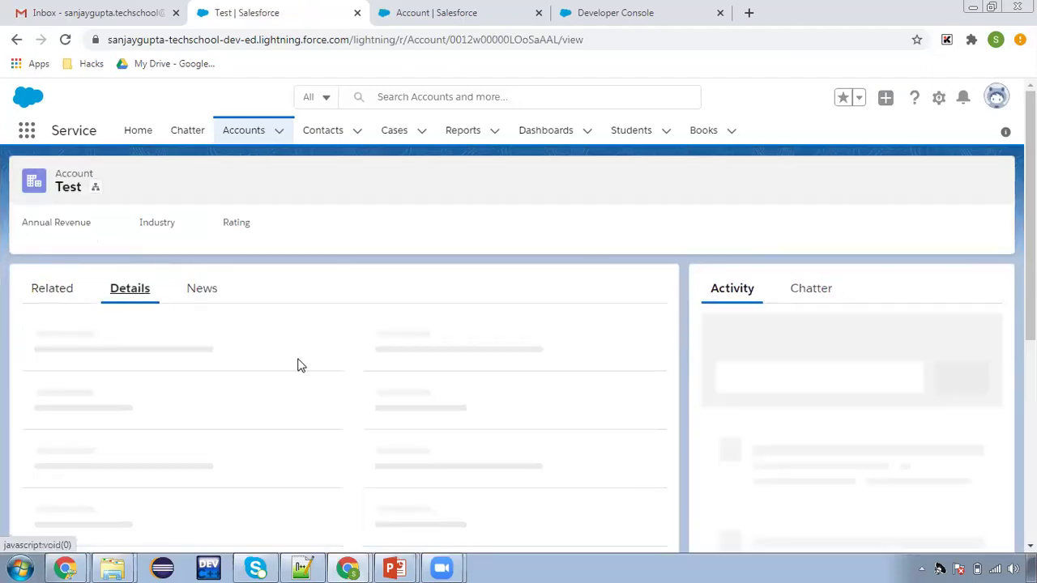
scroll(259, 400, "down", 6)
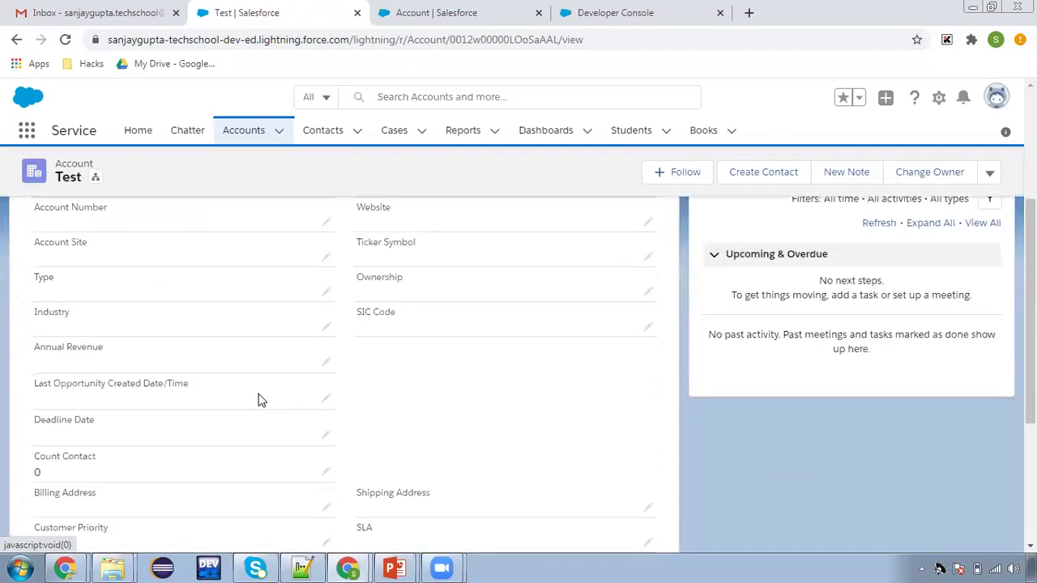
left_click(324, 420)
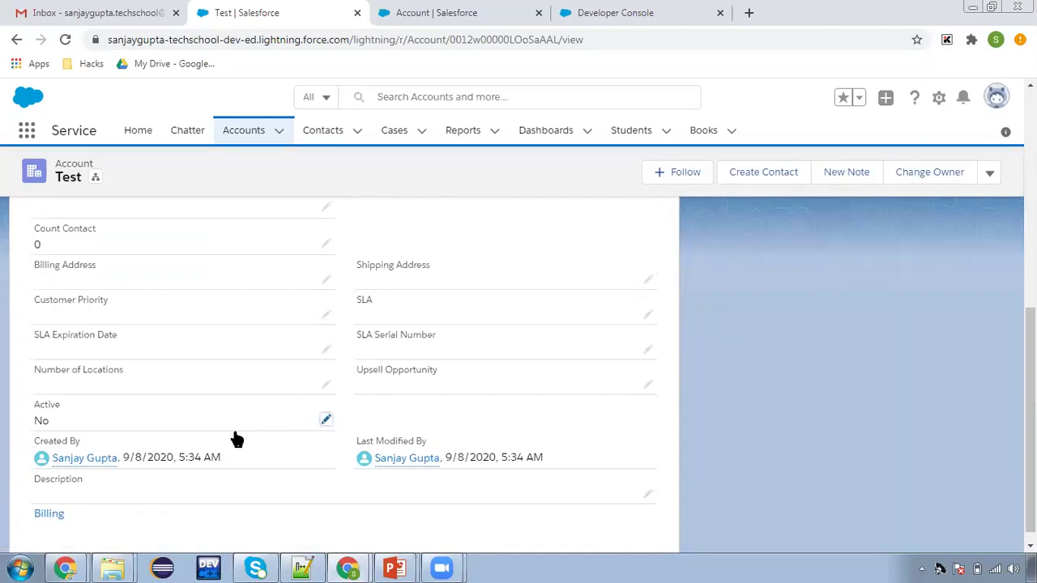
left_click(160, 435)
left_click(158, 467)
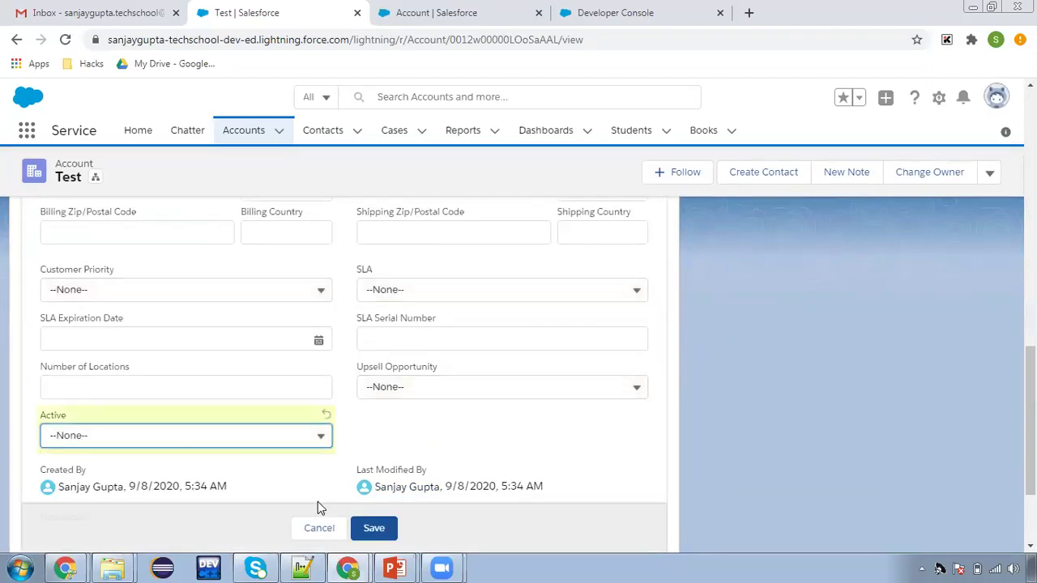
left_click(373, 527)
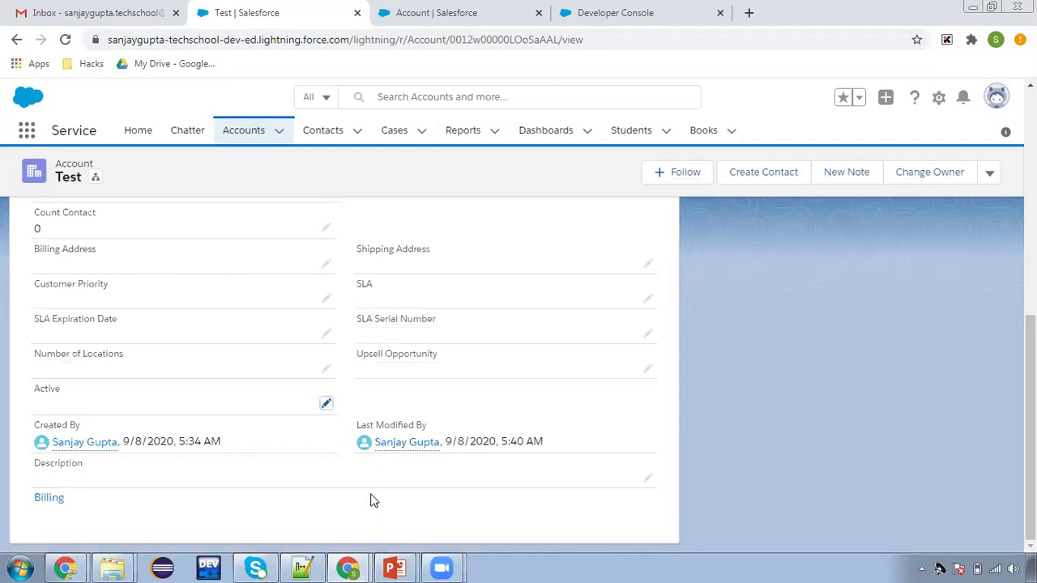
left_click(432, 12)
left_click_drag(302, 348, 340, 362)
- Glance at the presentation slides and come back to the Check_Active validation rule
left_click(362, 348)
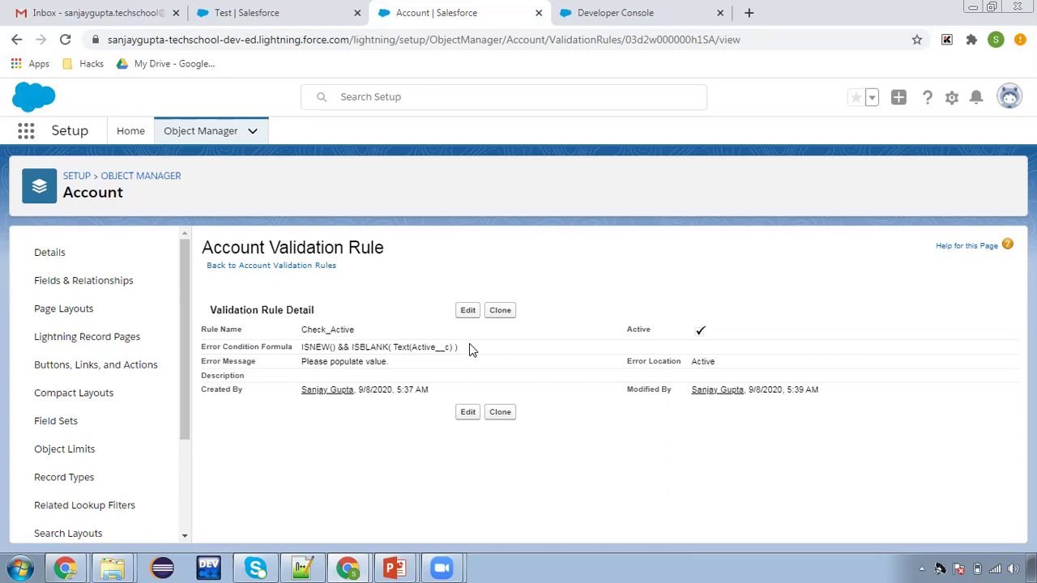
key("alt+Tab")
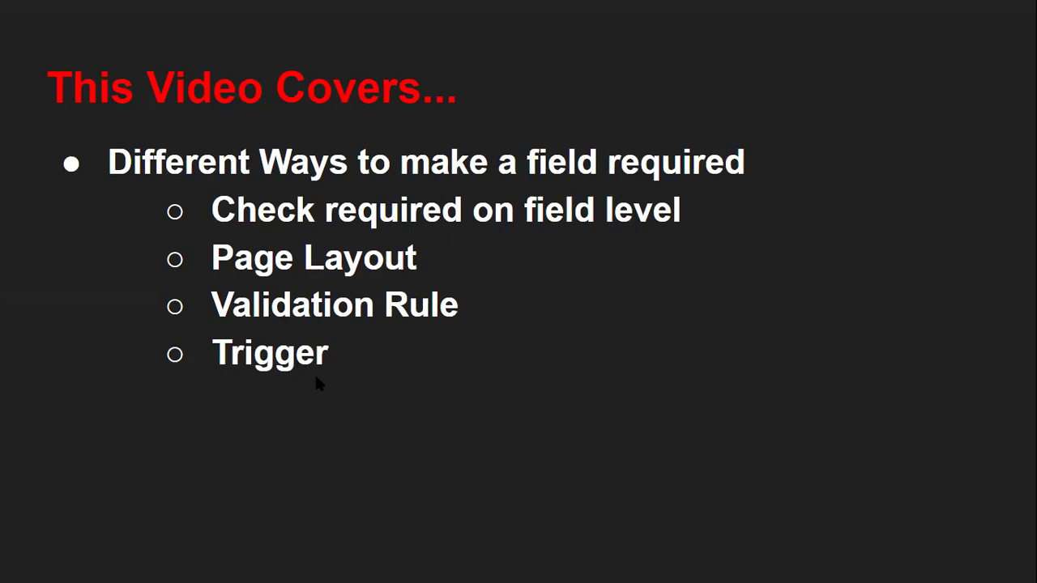
key("alt+Tab")
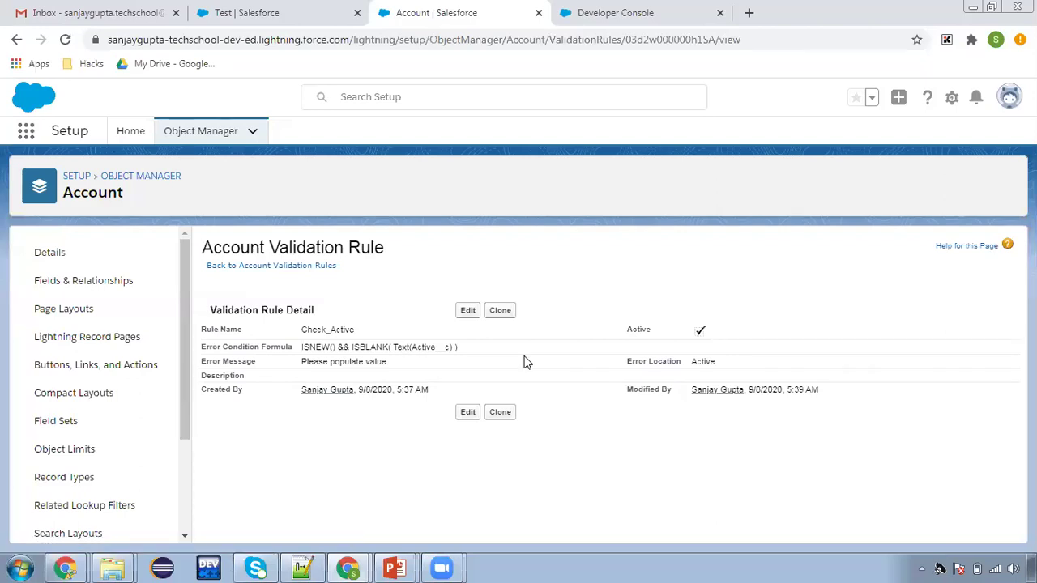
- Uncheck Active on the Check_Active rule, save it, and bring up the AccountNameRequired trigger
left_click(469, 313)
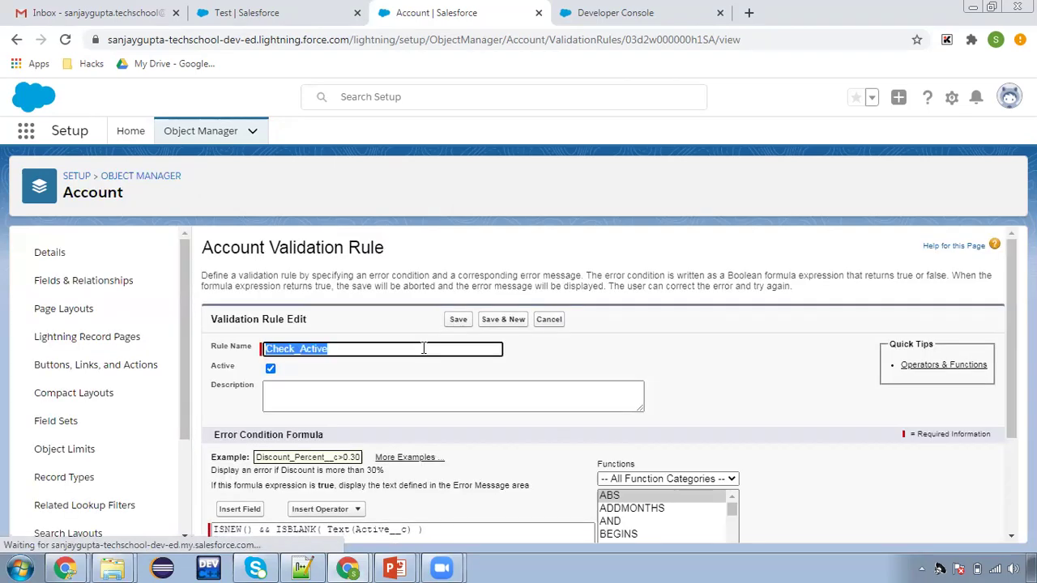
left_click(270, 368)
left_click(456, 321)
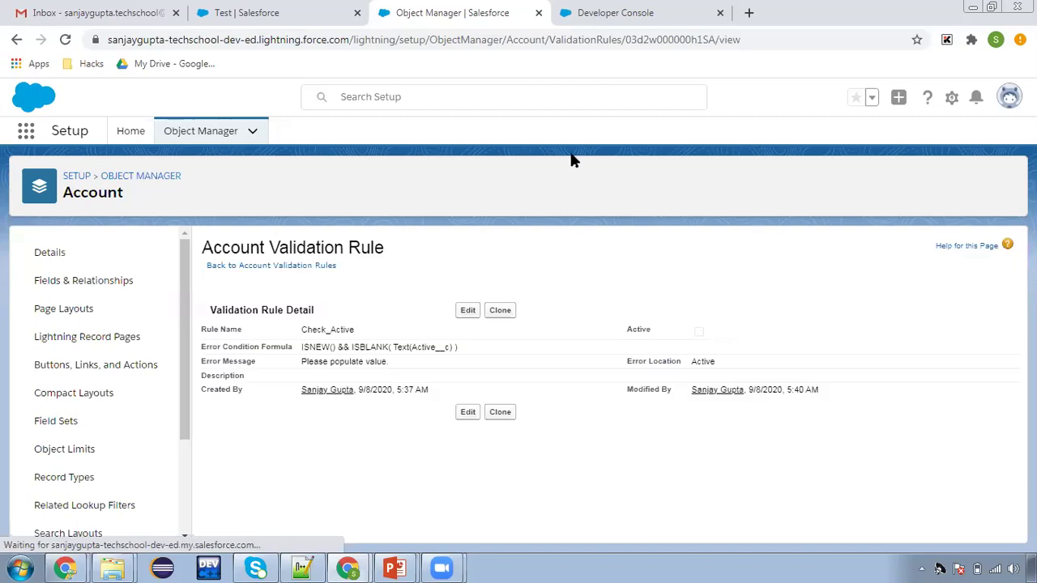
left_click(599, 14)
left_click(81, 169)
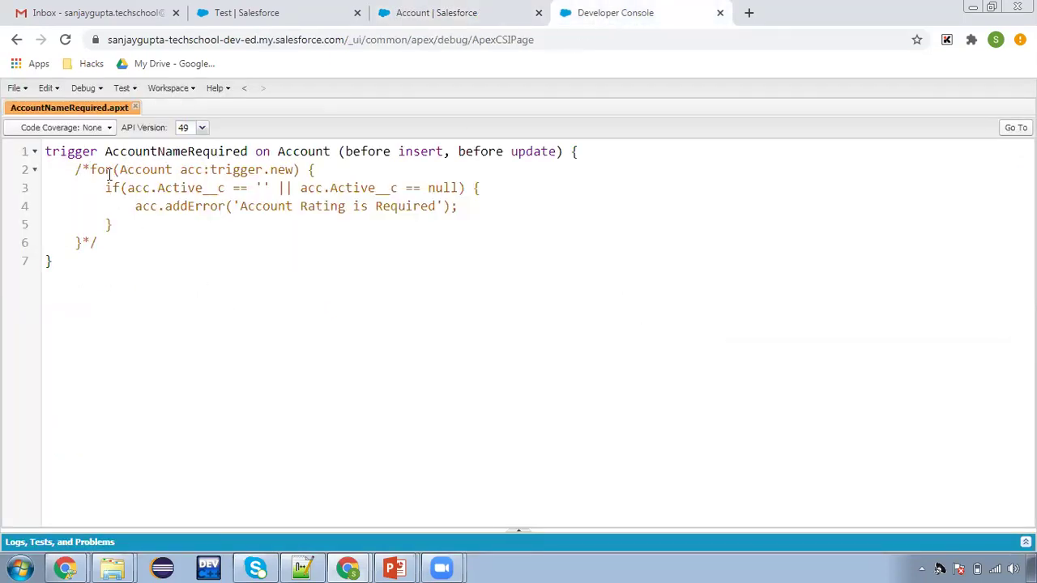
- Remove the /* and */ comment markers from the trigger body and save it
key("BackSpace")
key("BackSpace")
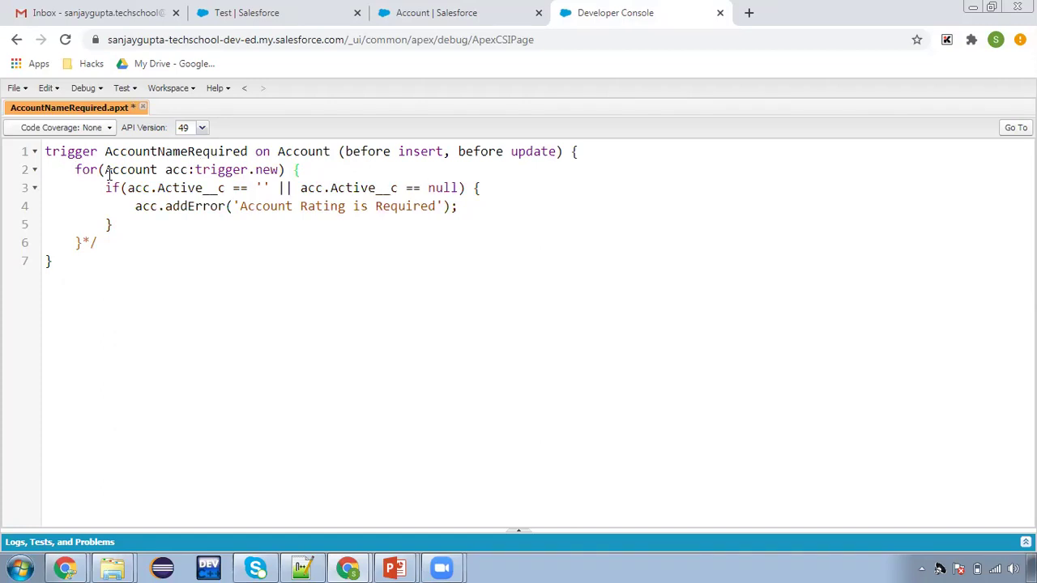
key("BackSpace")
key("BackSpace")
key("Up")
key("Home")
key("ctrl+s")
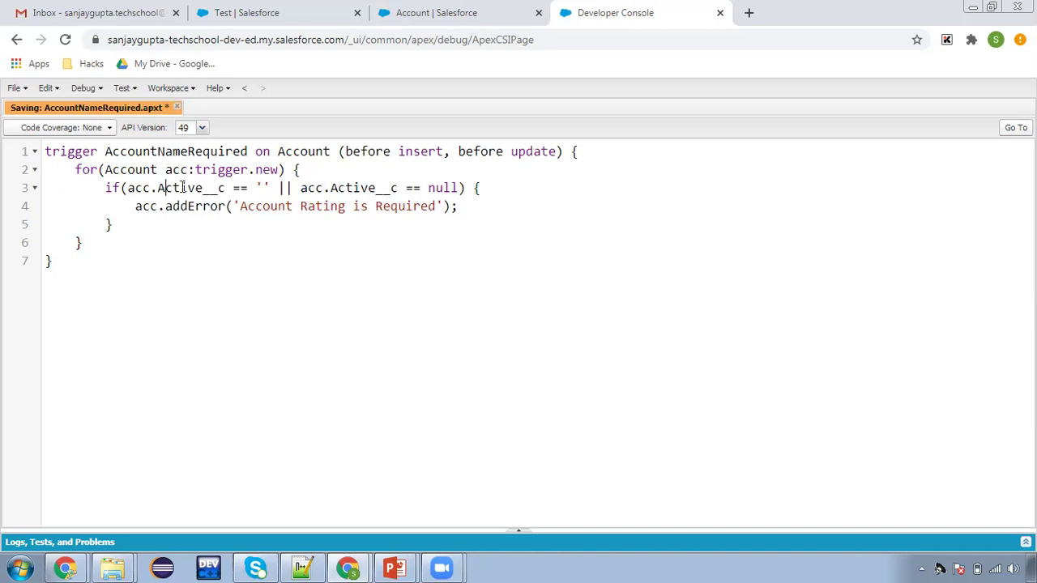
- Point out the trigger name, its Account object, and the before insert and before update events
left_click(196, 151)
left_click(300, 151)
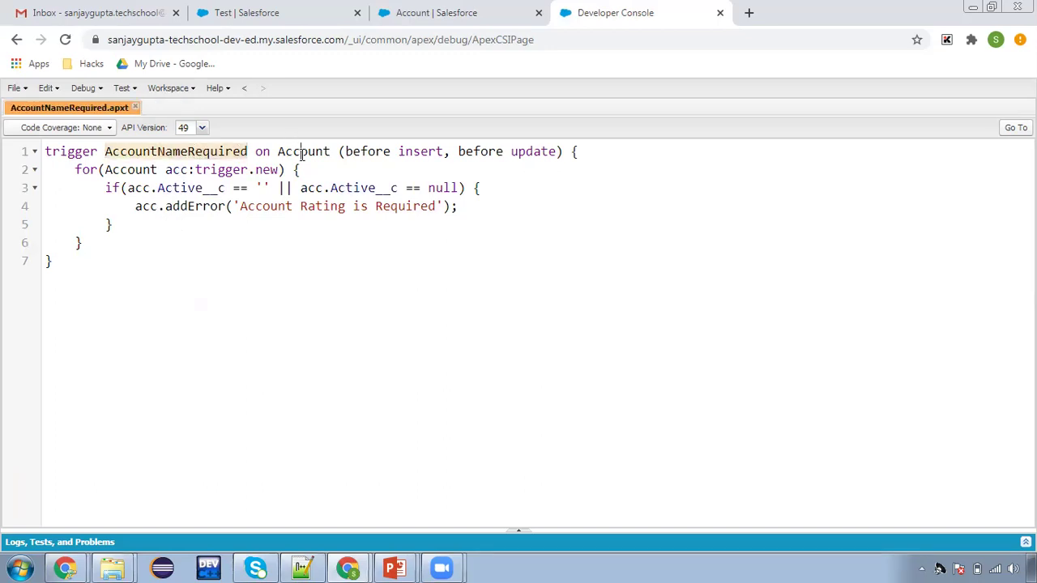
left_click(403, 151)
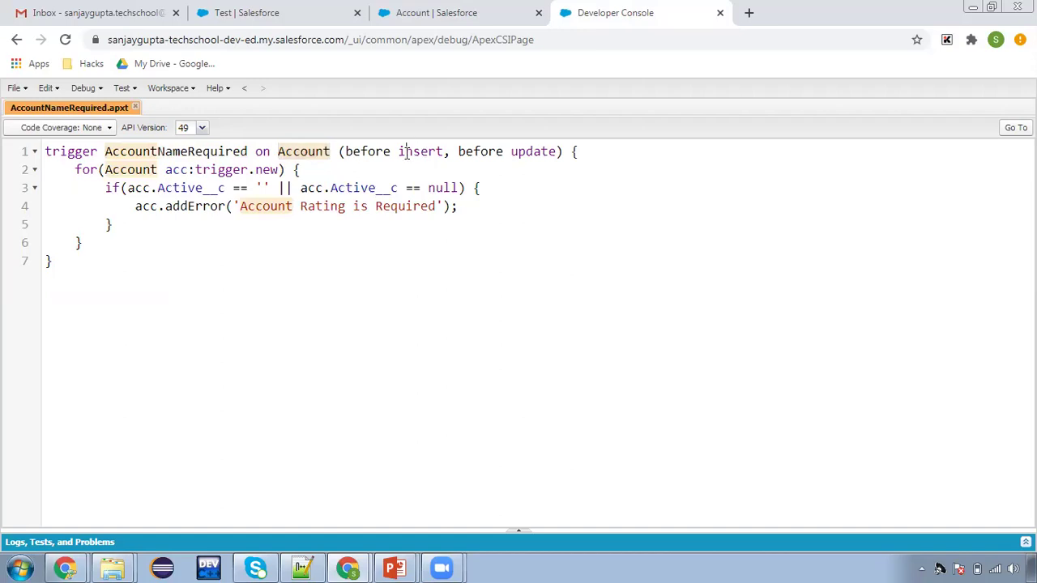
key("Right")
key("Right")
key("Right")
key("Right")
key("Right")
key("Right")
key("Right")
key("Right")
key("Right")
key("Right")
key("Right")
key("Right")
key("Right")
key("Right")
key("Right")
key("Right")
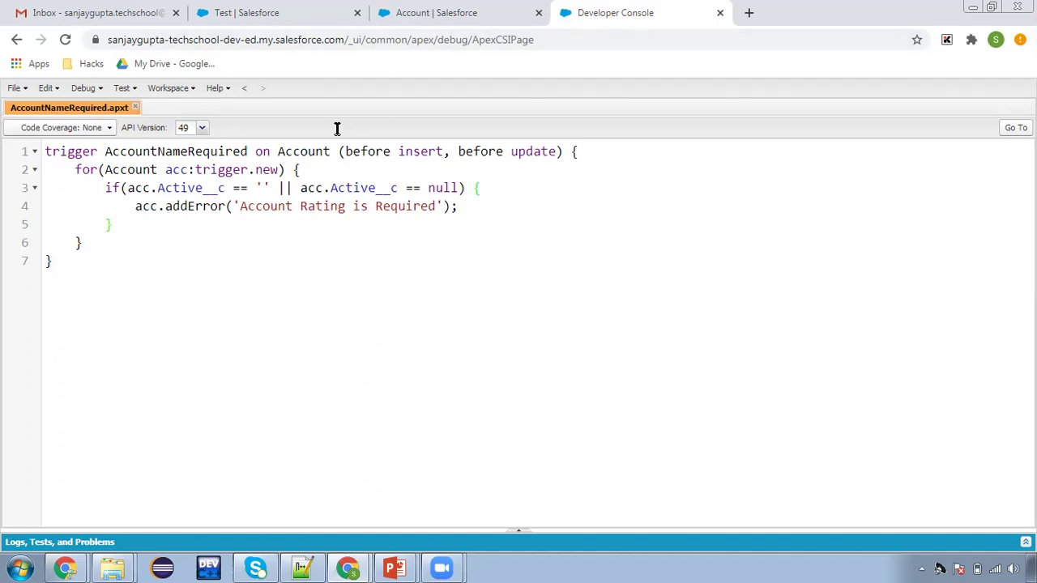
- Return to the Accounts list and reload it
left_click(283, 23)
left_click(248, 131)
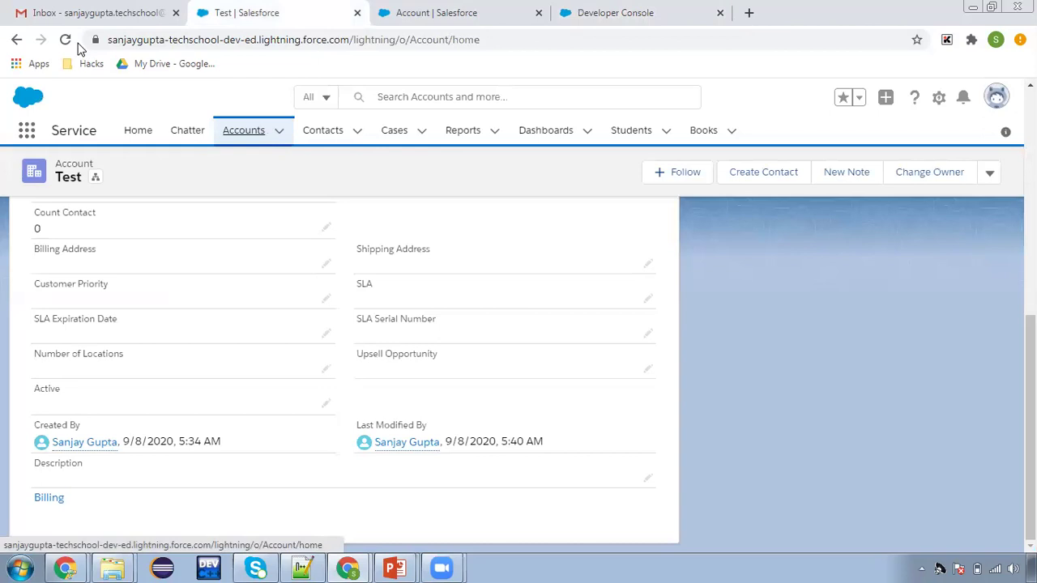
left_click(65, 40)
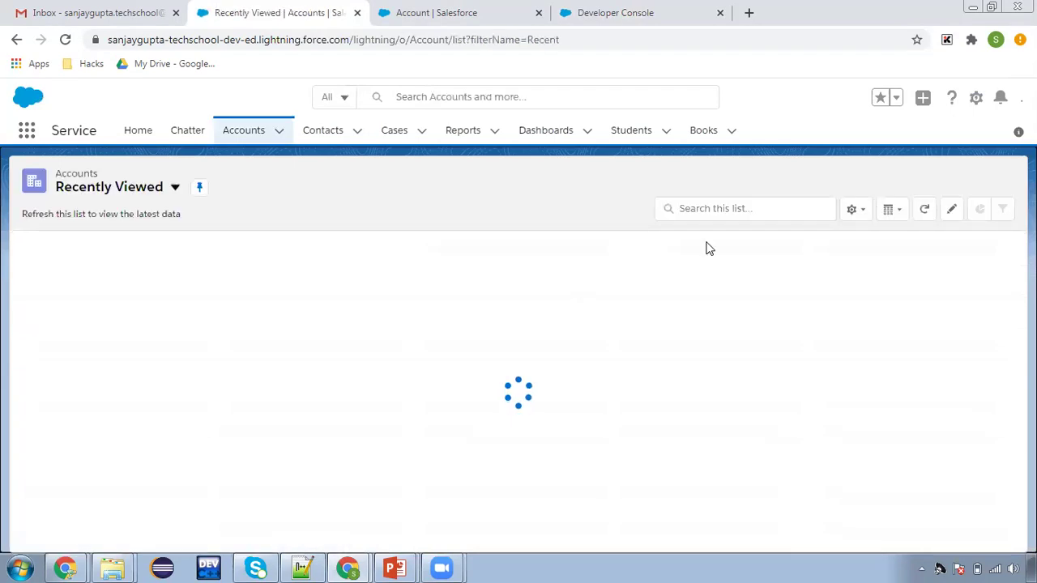
- Try saving a new account 'test' with Active empty and highlight the 'Account Rating is Required' error
left_click(931, 181)
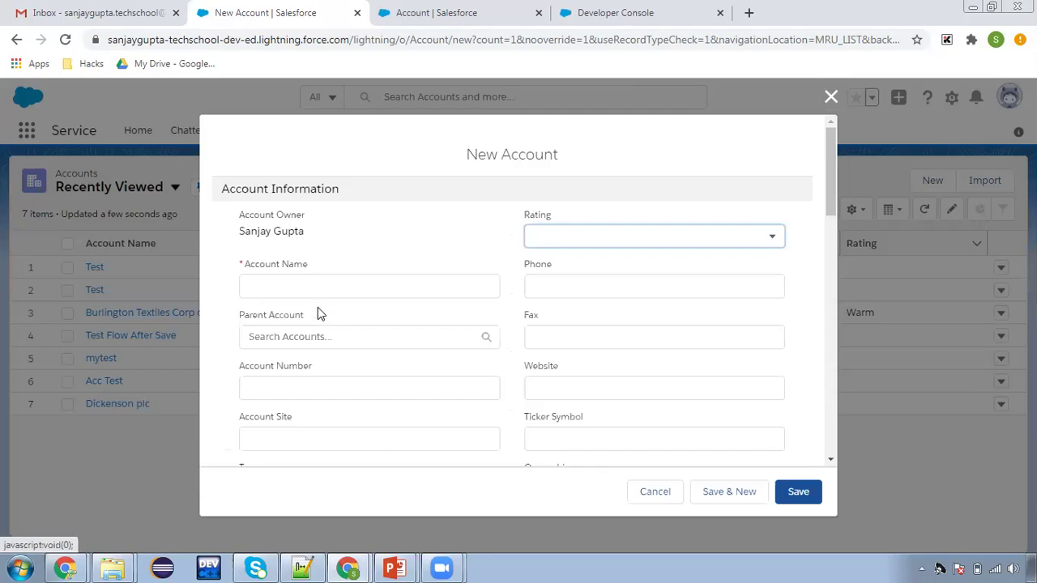
left_click(441, 285)
type("test")
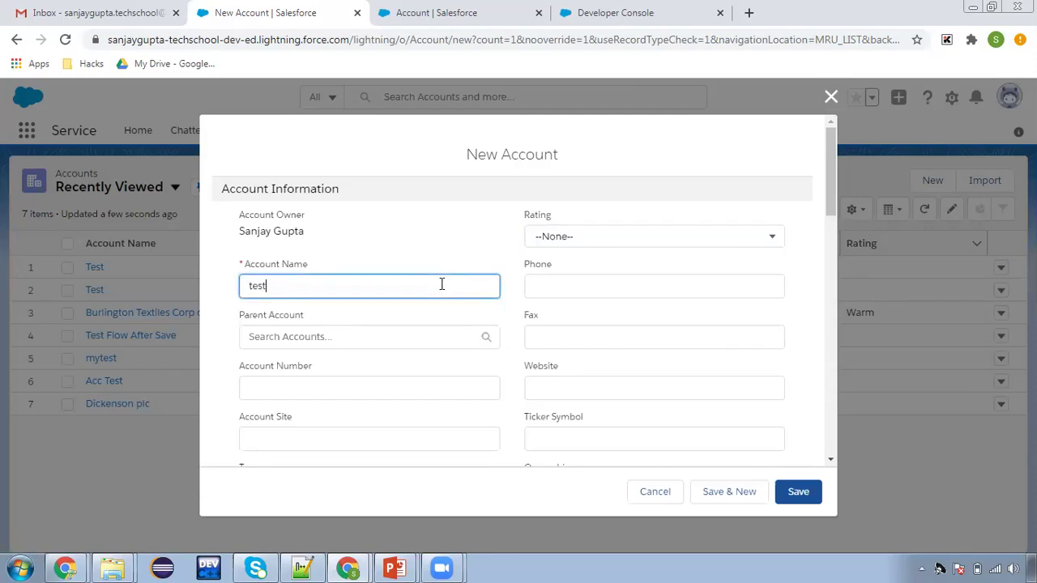
left_click(802, 492)
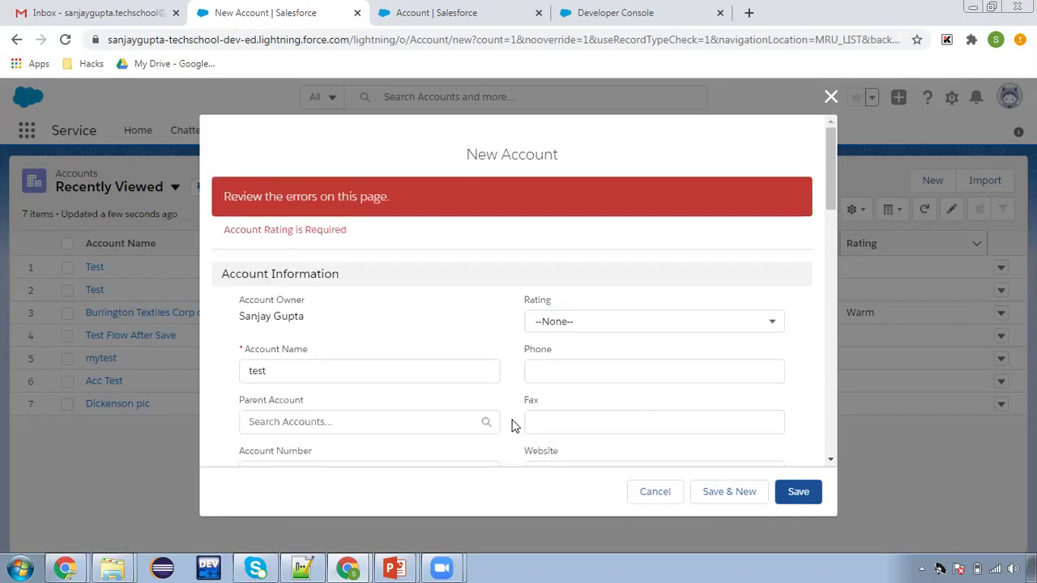
left_click_drag(225, 230, 349, 233)
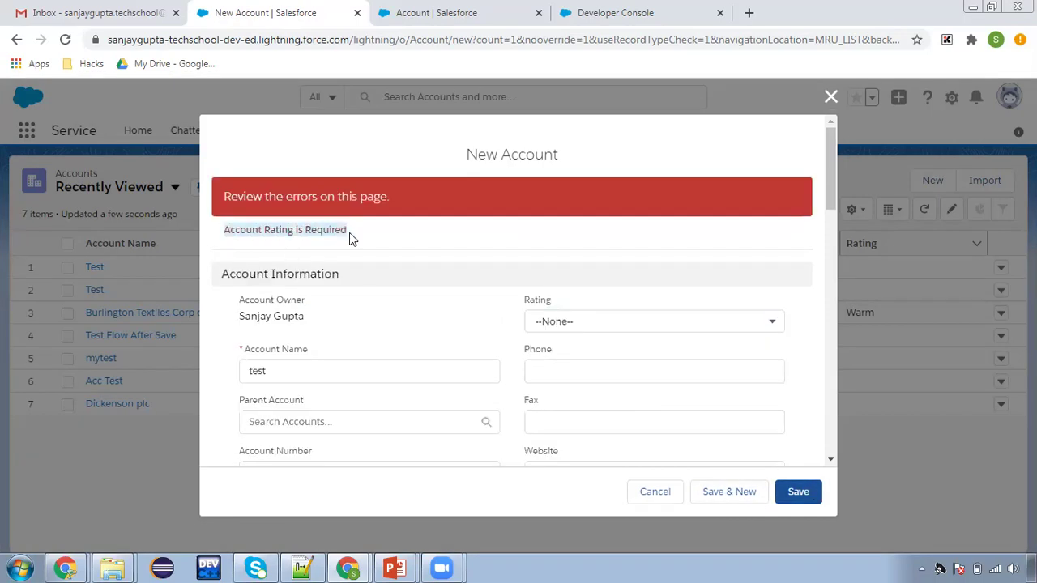
left_click(349, 232)
- Change the trigger's addError text from 'Account Rating' to 'Active field' and save it
left_click(579, 19)
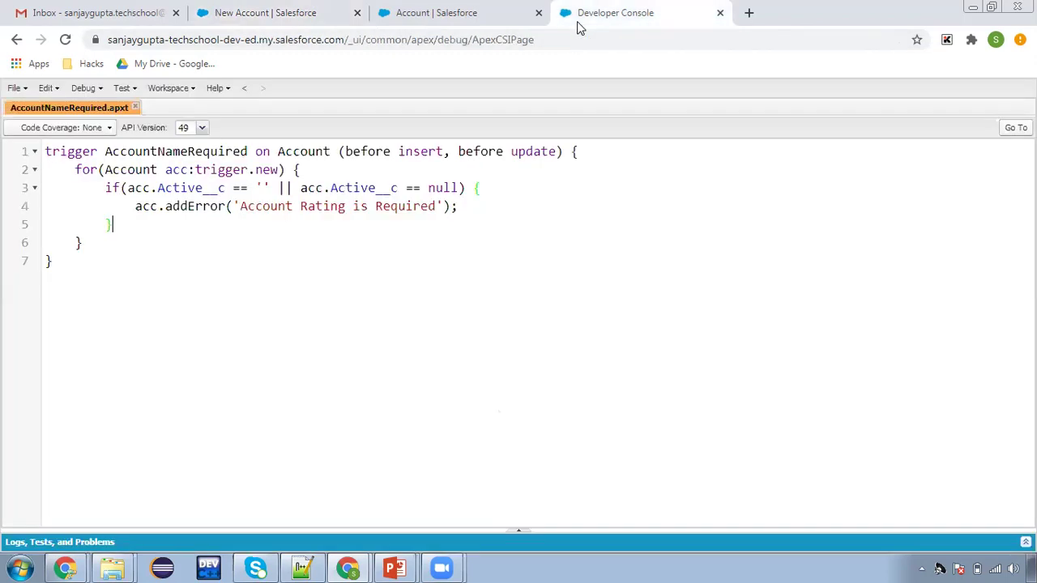
left_click(319, 207)
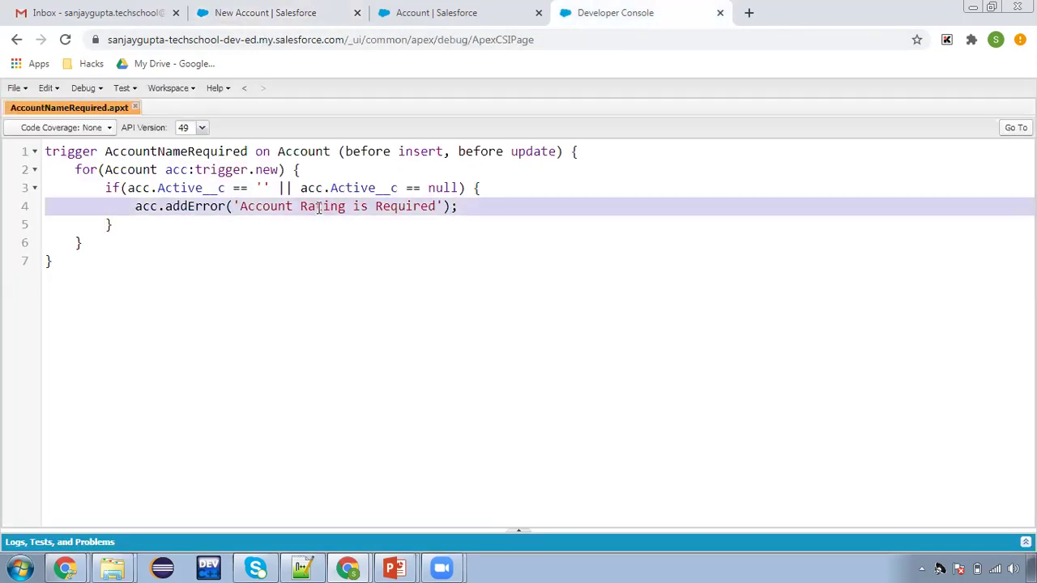
double_click(318, 206)
left_click_drag(239, 204, 347, 204)
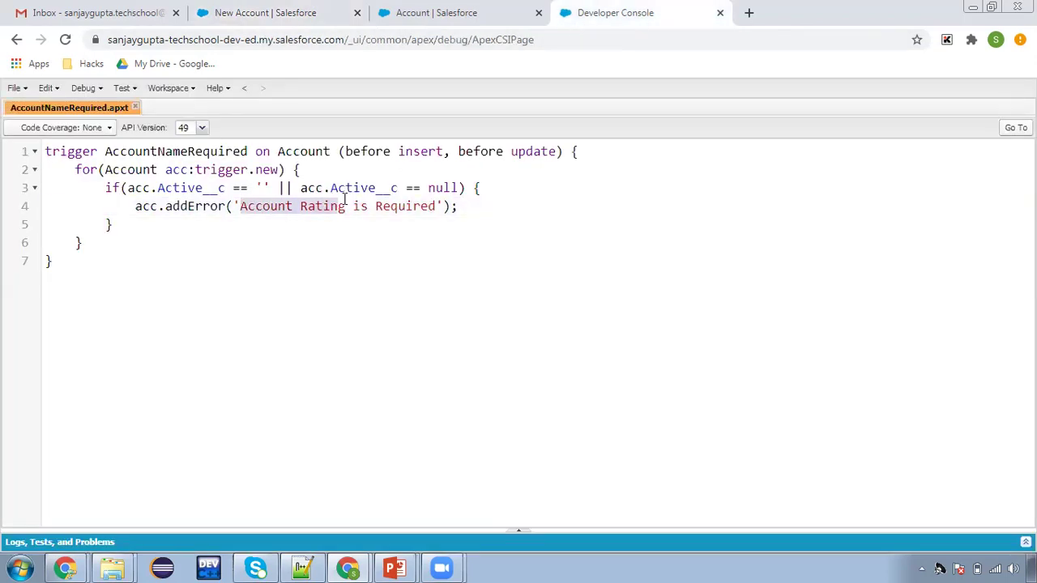
type("Active field")
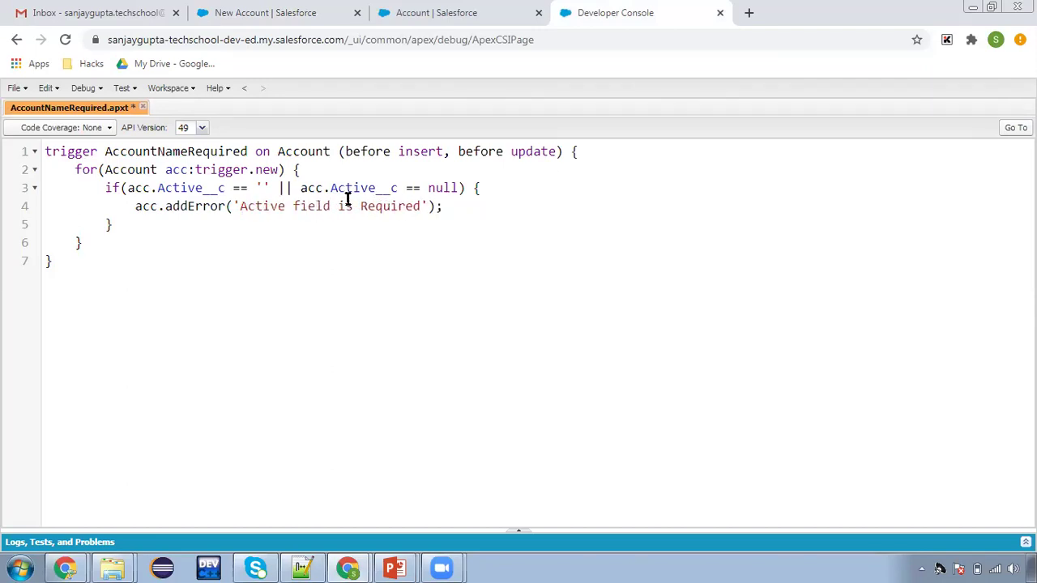
key("ctrl+s")
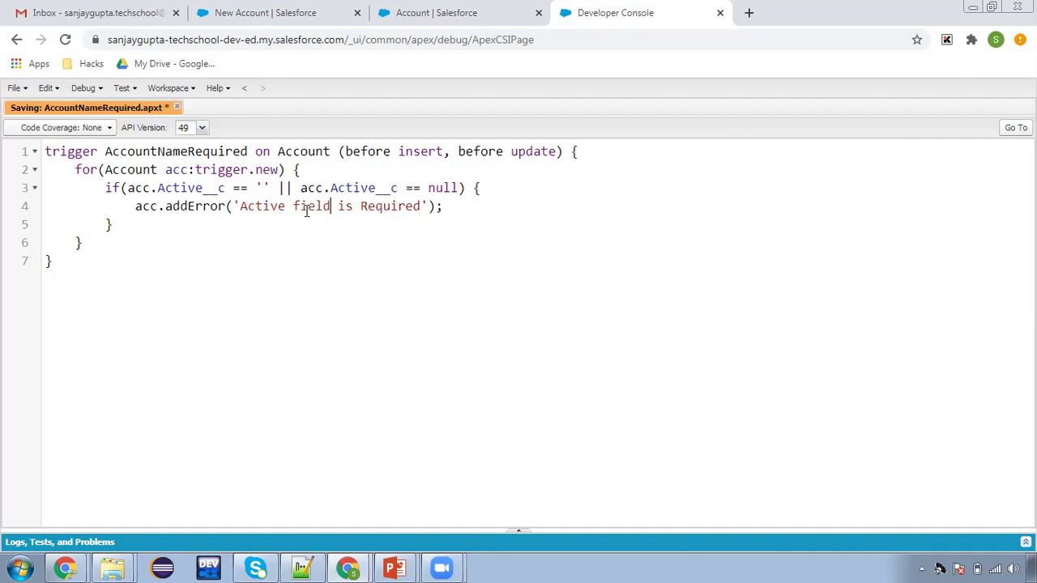
- Retry saving the new account, see 'Active field is Required', cancel, and open the Test account
left_click(287, 23)
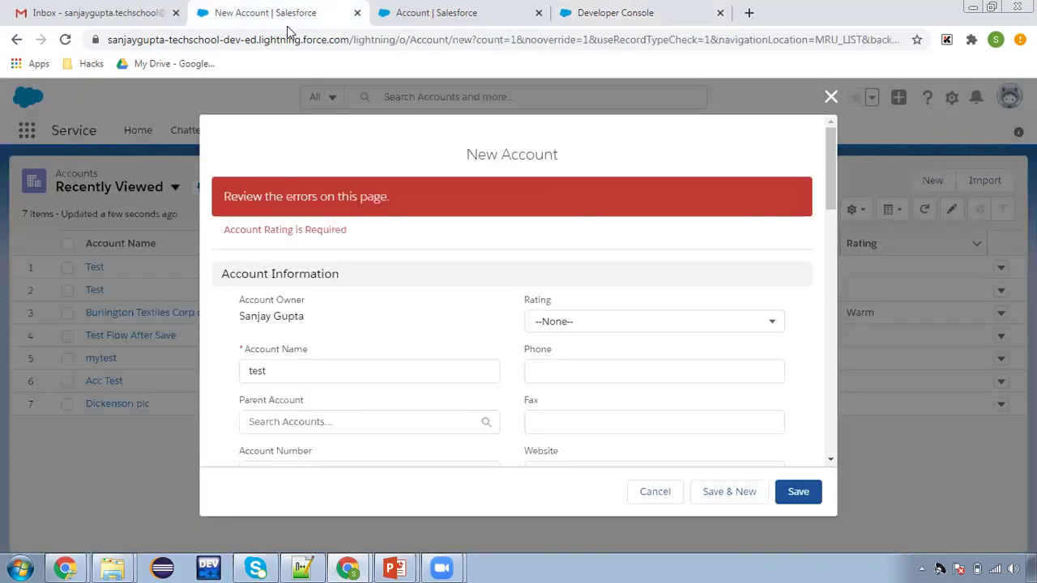
left_click(798, 492)
left_click_drag(226, 231, 331, 238)
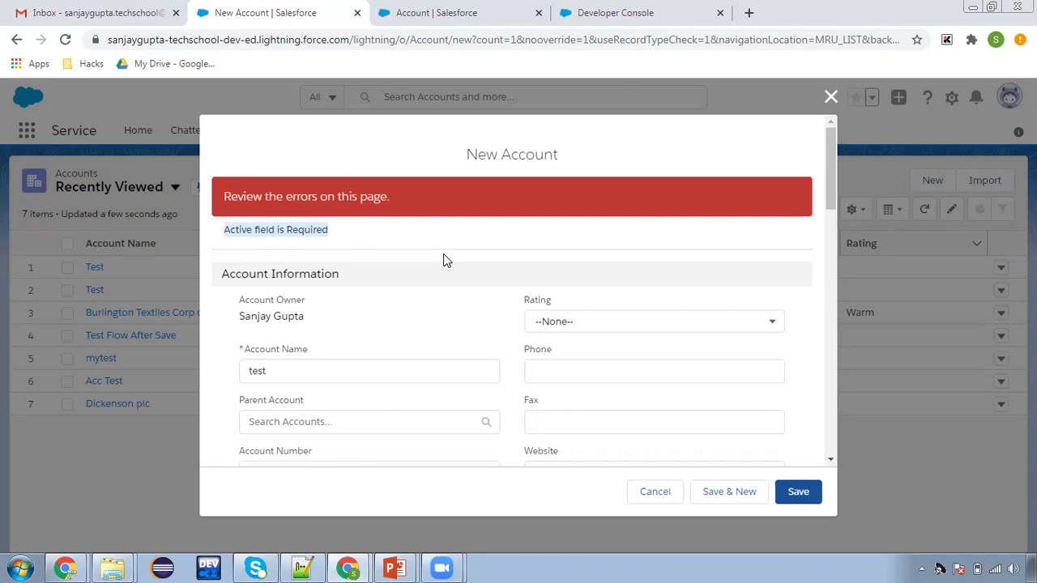
left_click(653, 492)
left_click(93, 268)
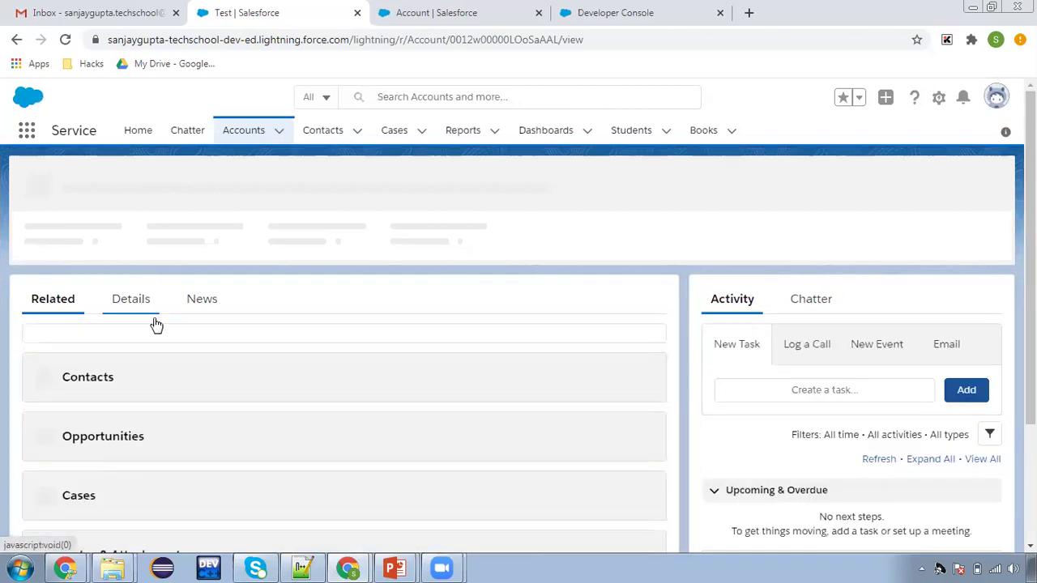
- Save the Test account's details with Active left at --None-- and check that the 'Active field is Required' error appears
left_click(139, 306)
scroll(306, 428, "down", 10)
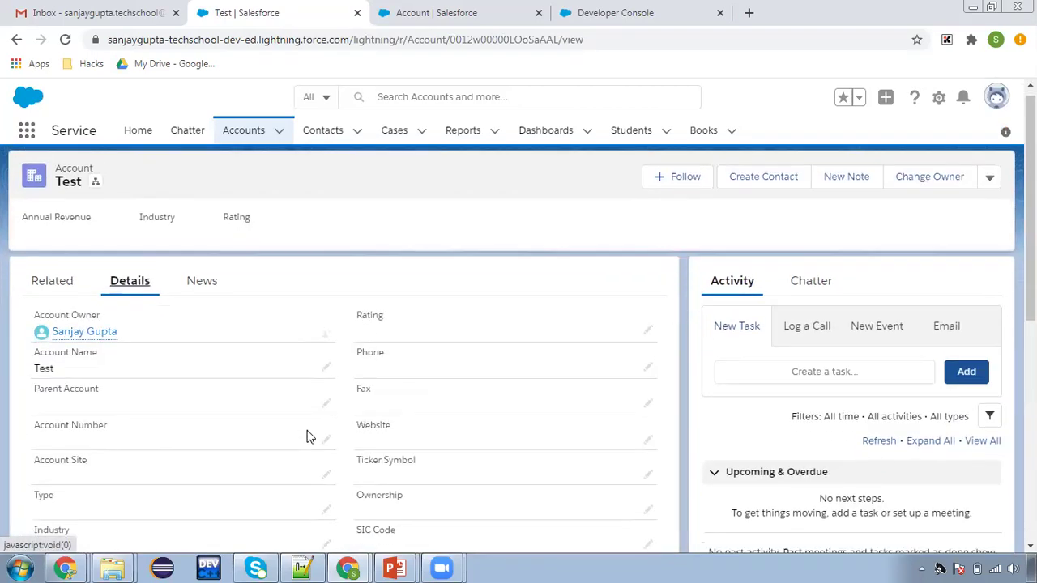
left_click(328, 421)
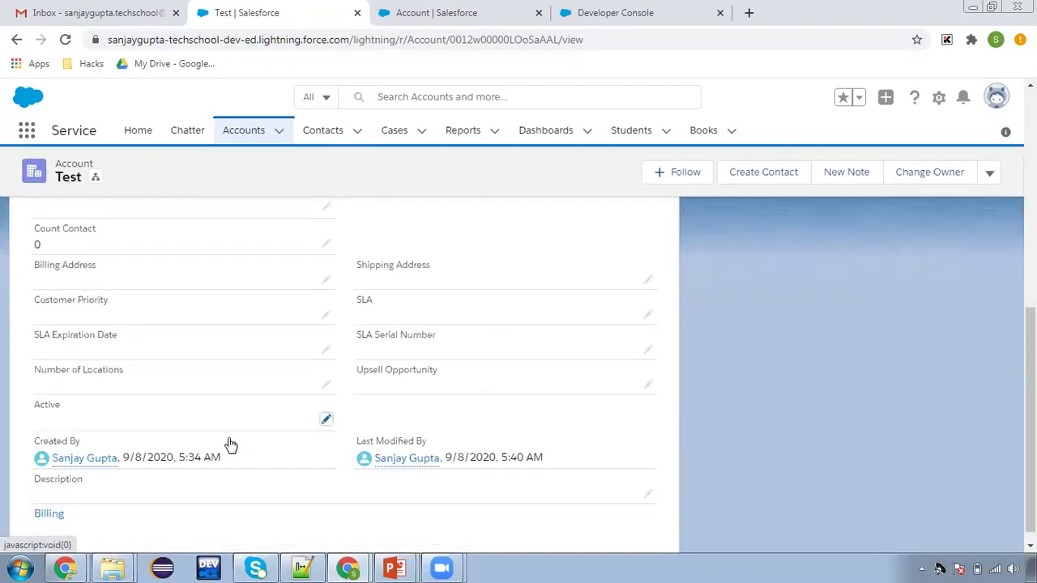
left_click(182, 439)
left_click(358, 420)
left_click(371, 527)
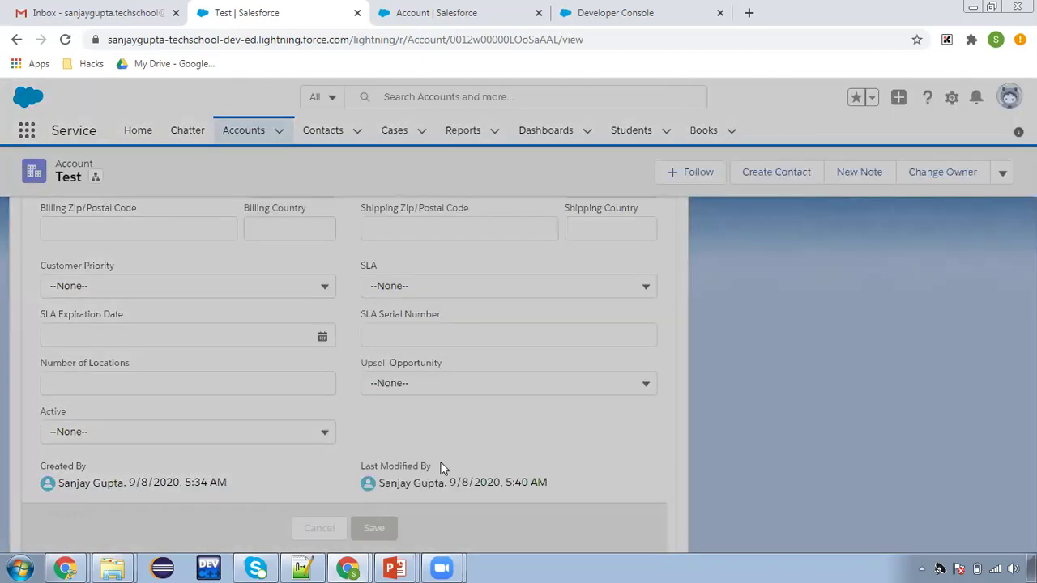
scroll(409, 447, "up", 2)
scroll(409, 448, "down", 3)
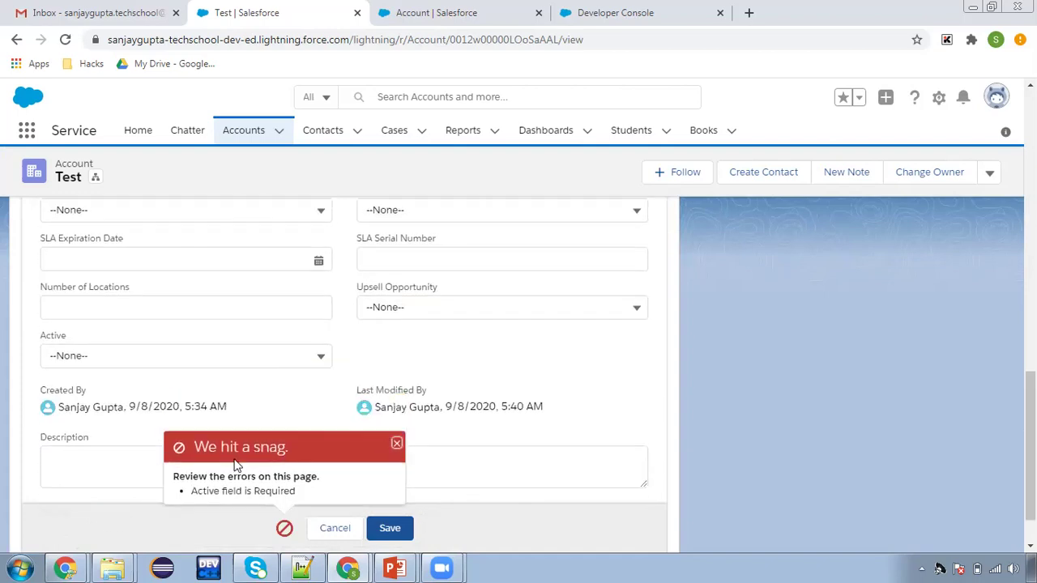